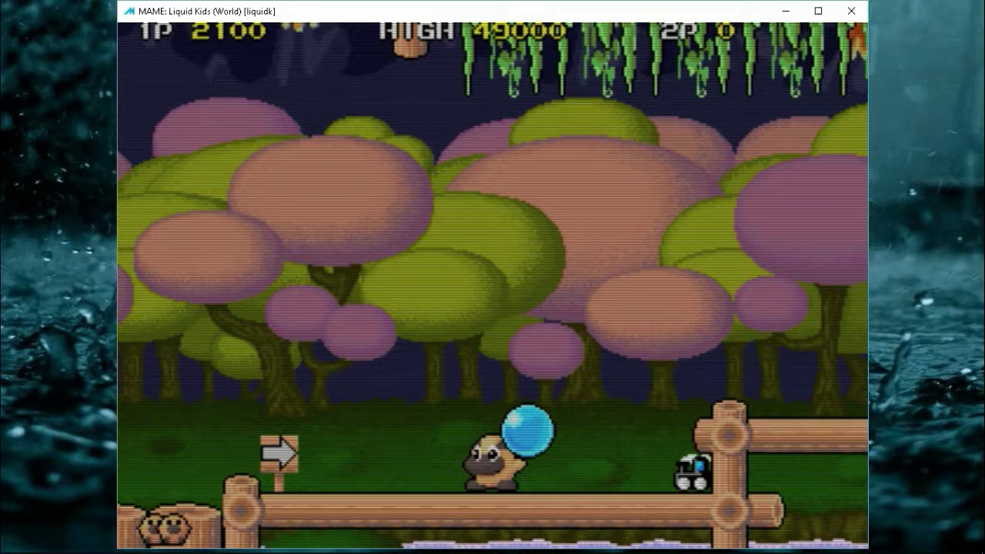
Step: Quit the running Liquid Kids game and close MAME
key(Escape)
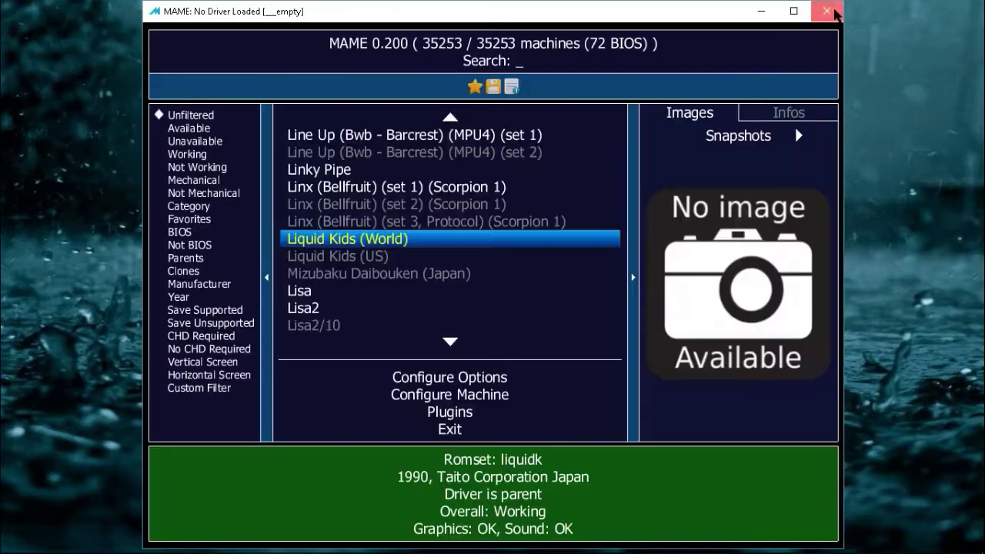
click(827, 11)
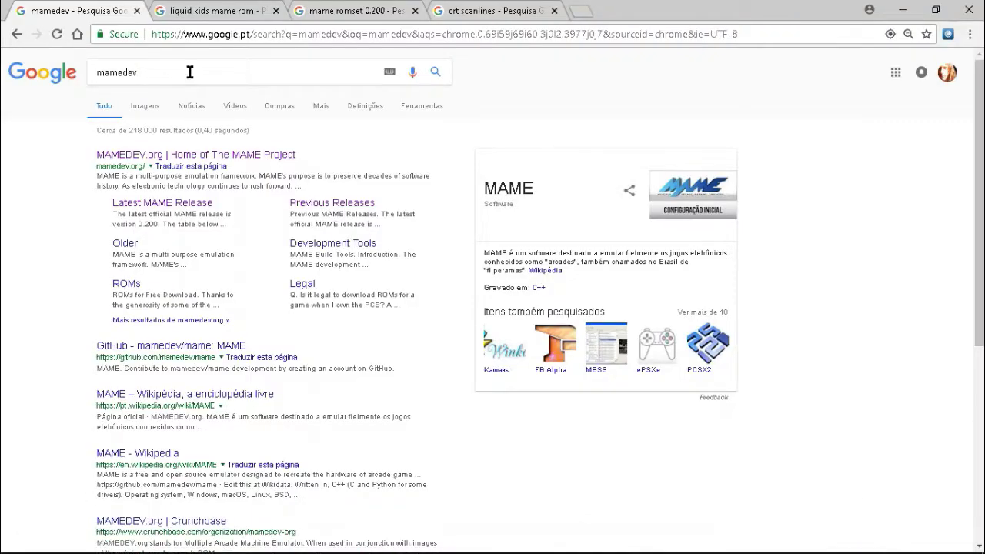
Step: Open the MAMEDEV.org site from the mamedev search results and go to its Windows download page
click(192, 72)
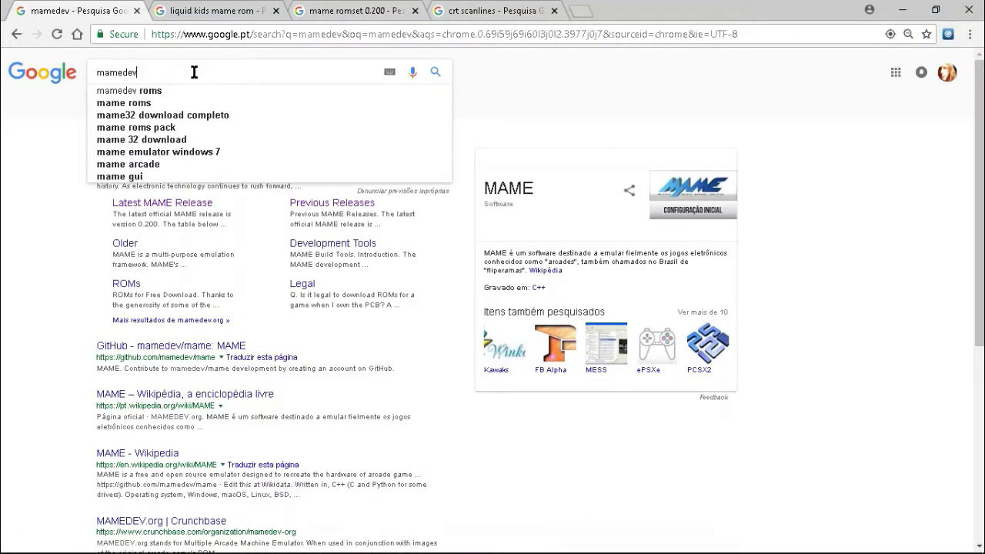
click(3, 323)
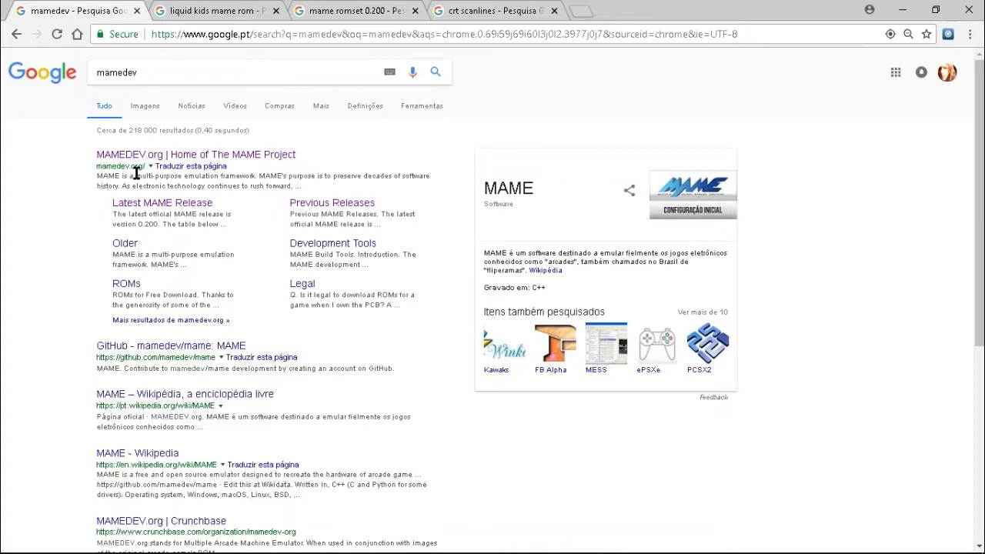
click(130, 158)
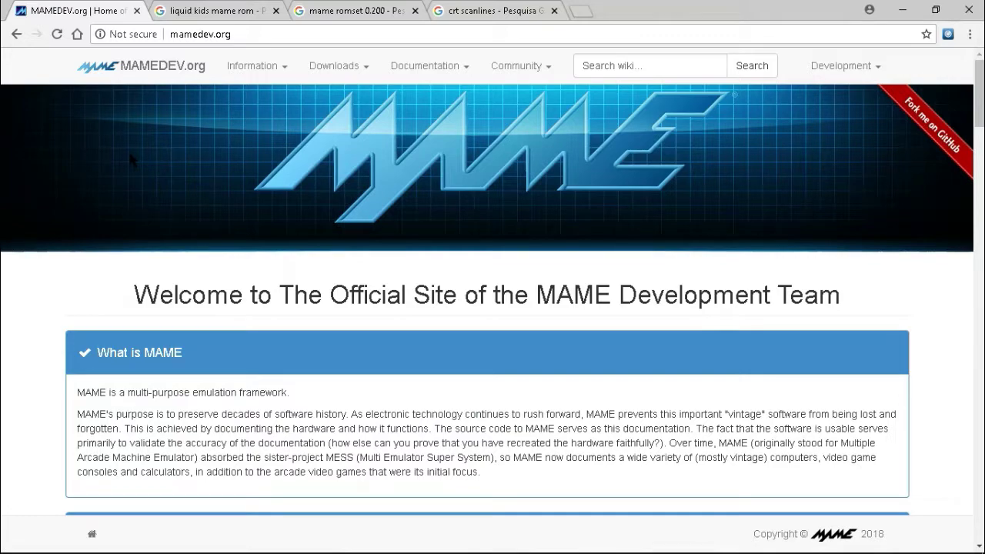
scroll(131, 160, down, 10)
scroll(130, 160, up, 2)
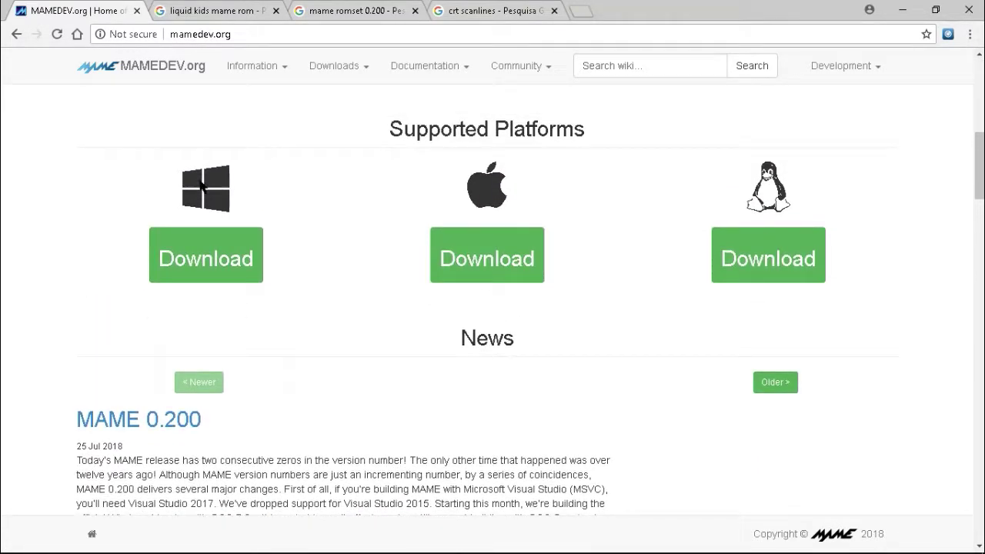
click(213, 258)
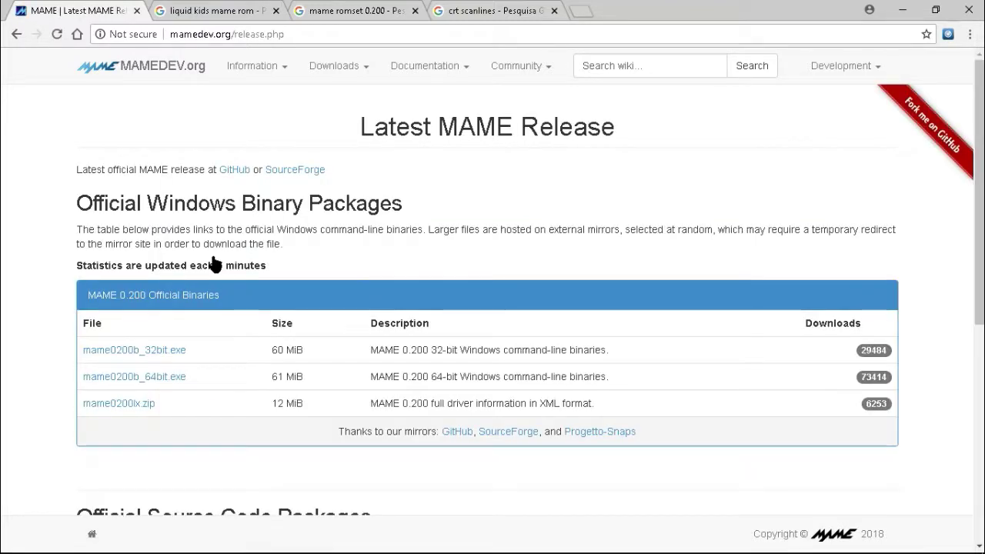
Step: Start downloading the 32-bit package mame0200b_32bit.exe and cancel the download
click(154, 351)
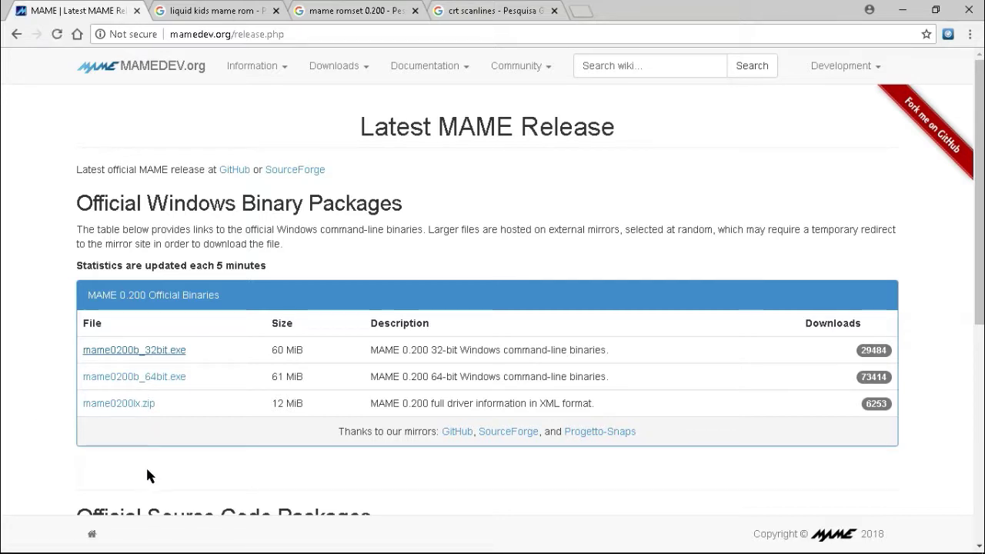
click(151, 535)
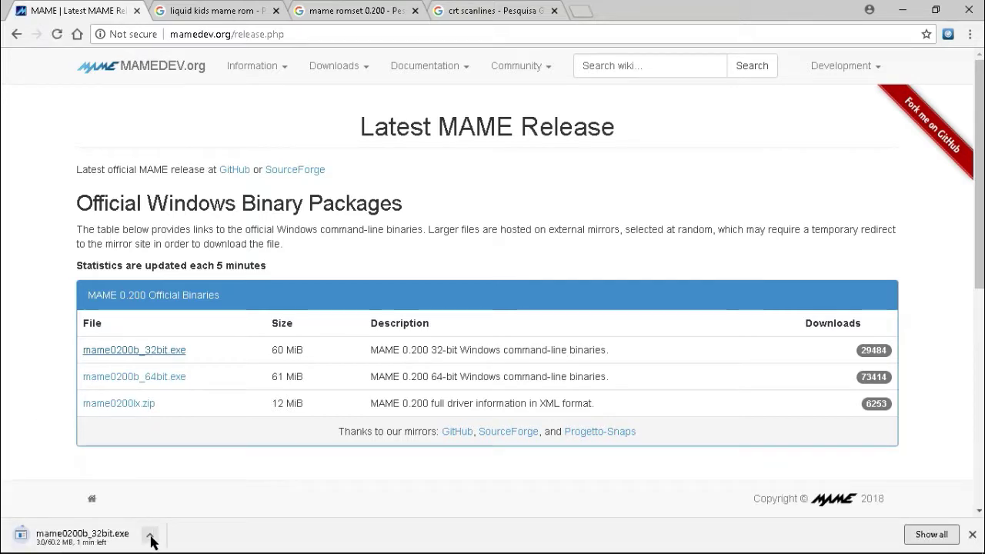
click(192, 511)
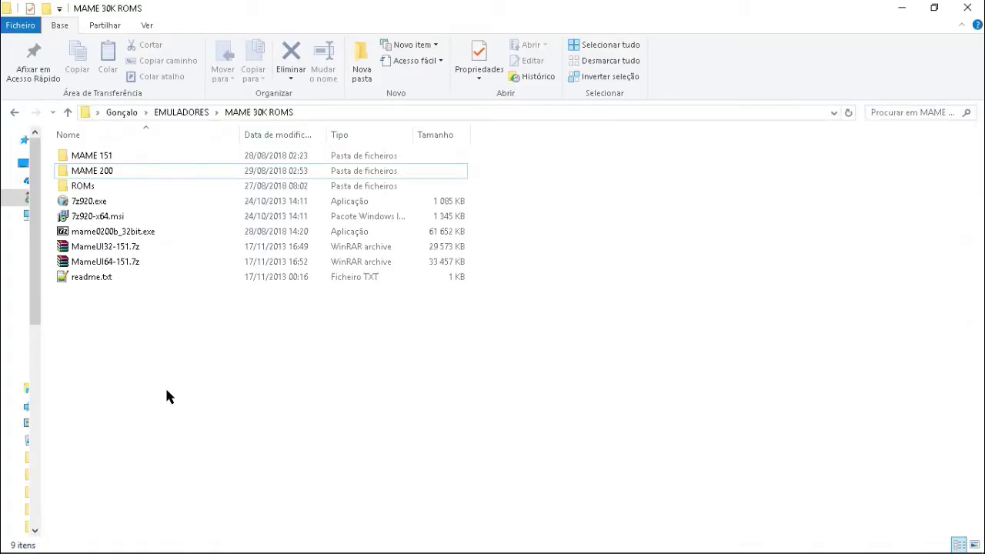
Step: Run mame0200b_32bit.exe, enter a MAME 200 subfolder of MAME 30K ROMS as the extraction destination, and cancel the extraction
double_click(119, 235)
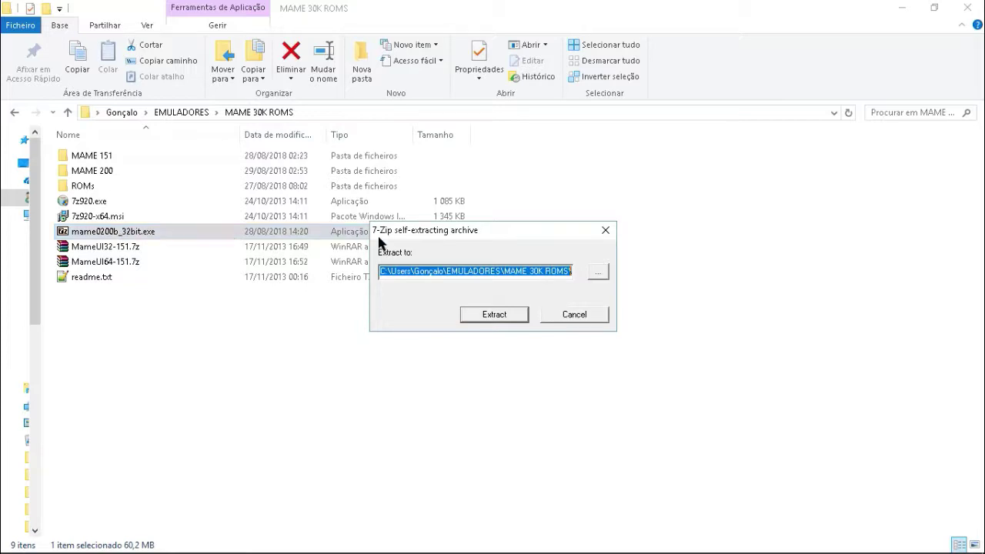
drag(462, 271, 742, 263)
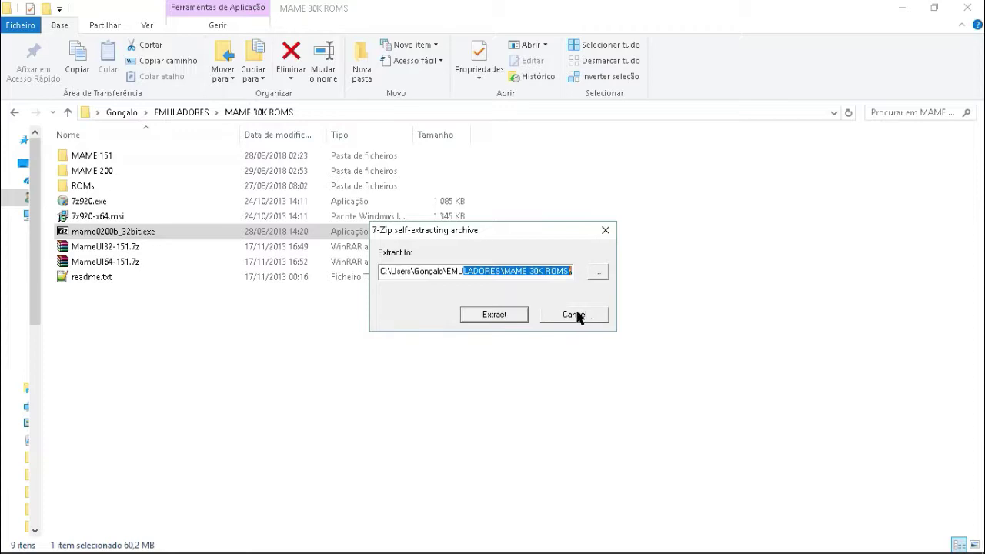
click(567, 272)
text(MAME)
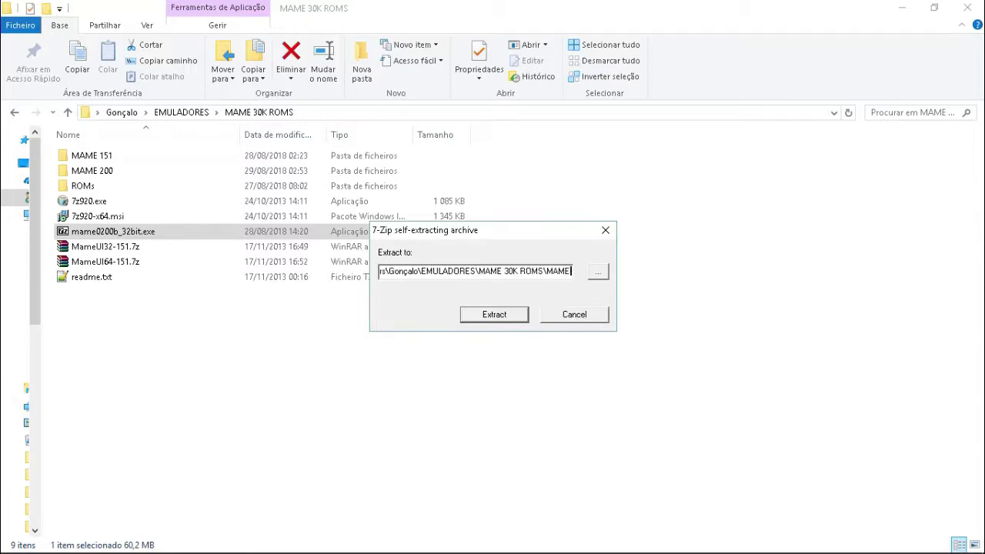
text( 200)
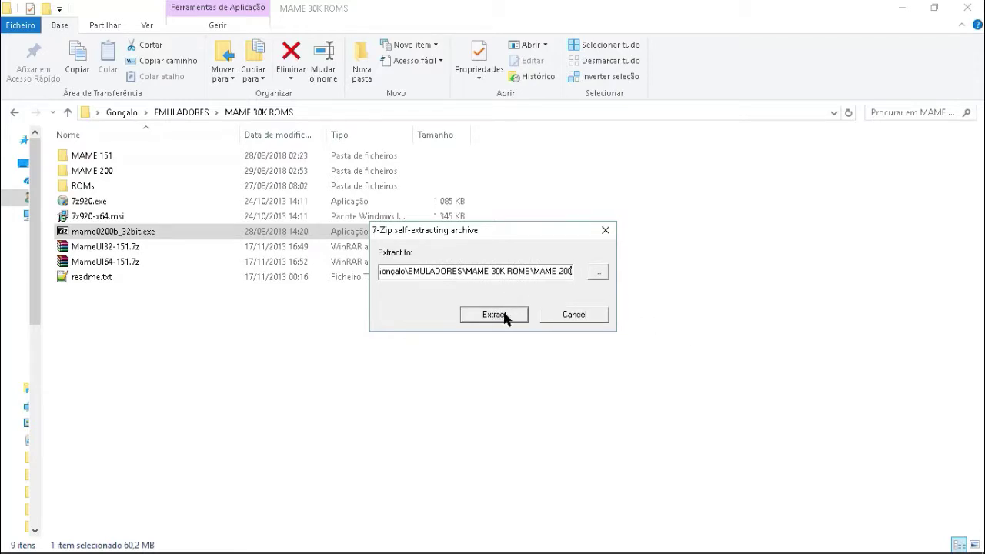
click(566, 317)
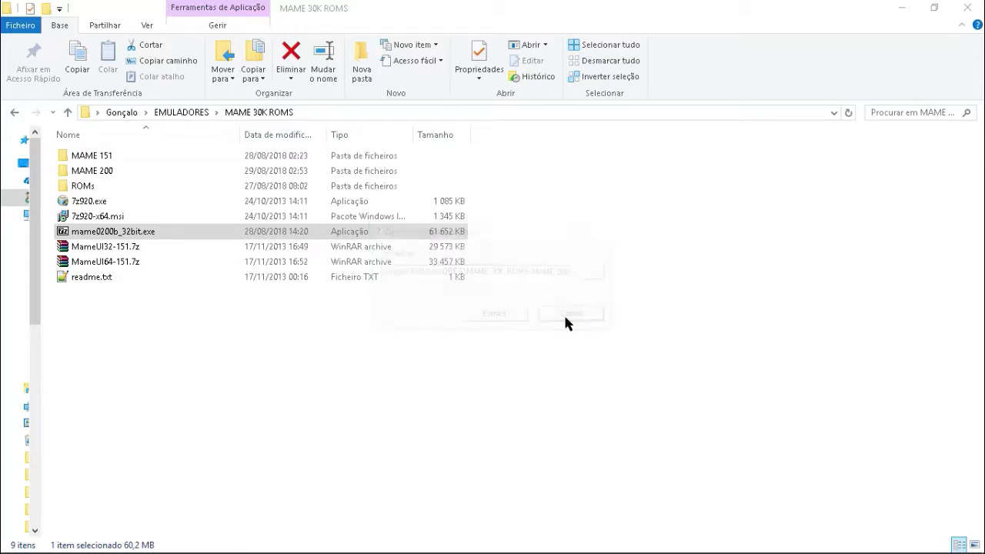
Step: Open mame.ini from the MAME 200 folder for editing in Notepad
double_click(104, 171)
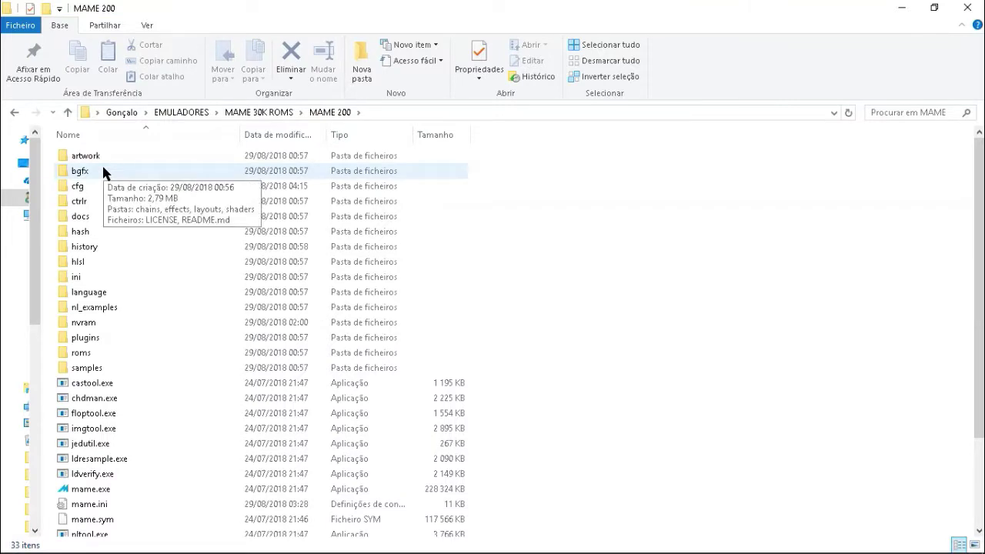
scroll(96, 385, down, 3)
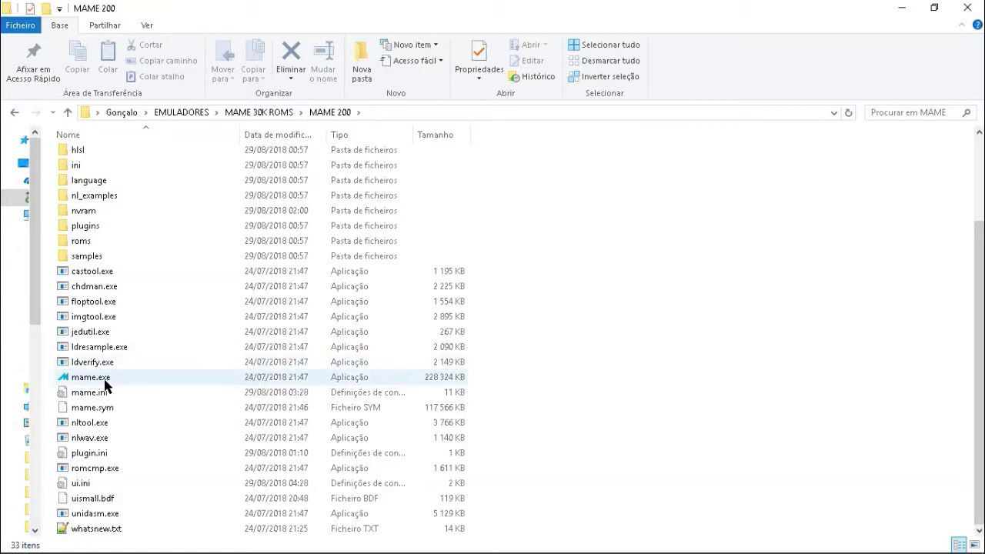
right_click(104, 396)
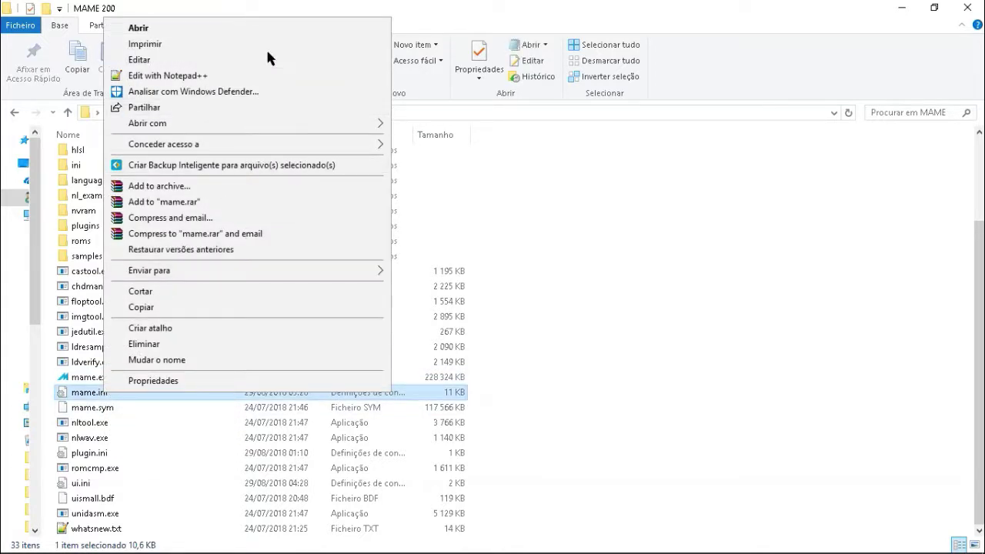
click(273, 61)
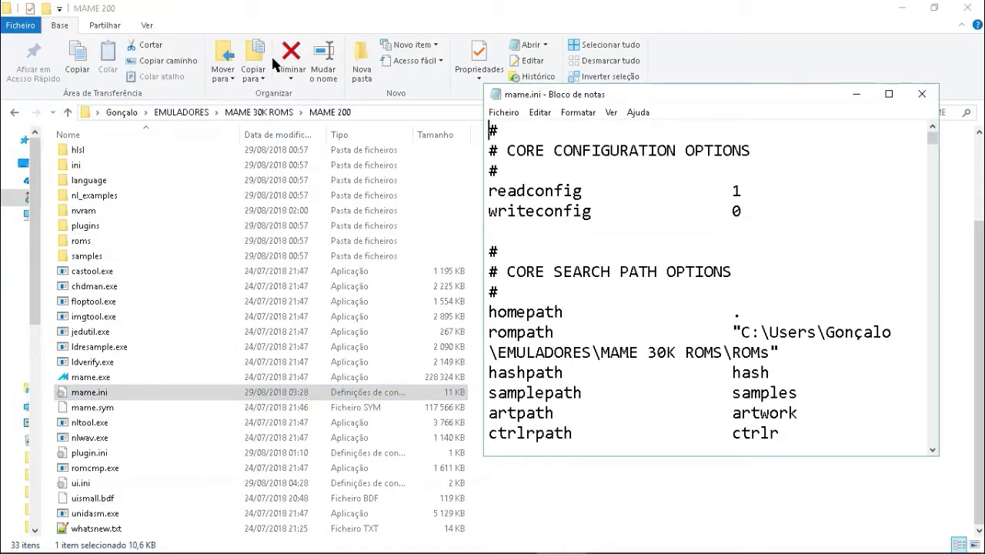
Step: Find the scanline setting in mame.ini, set the effect option to none, and save and close the file
key(ctrl+f)
text(scanline)
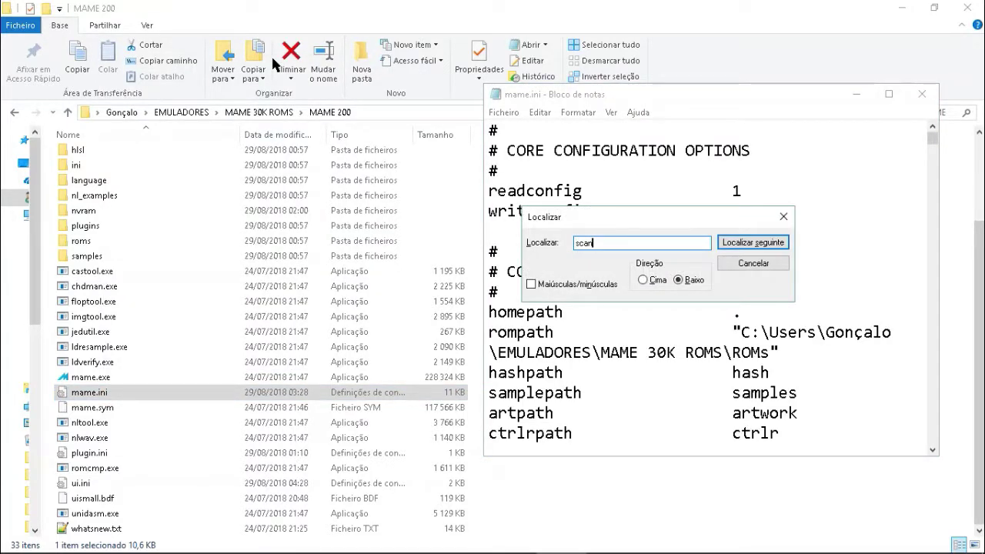
key(Return)
key(Escape)
key(Delete)
key(Delete)
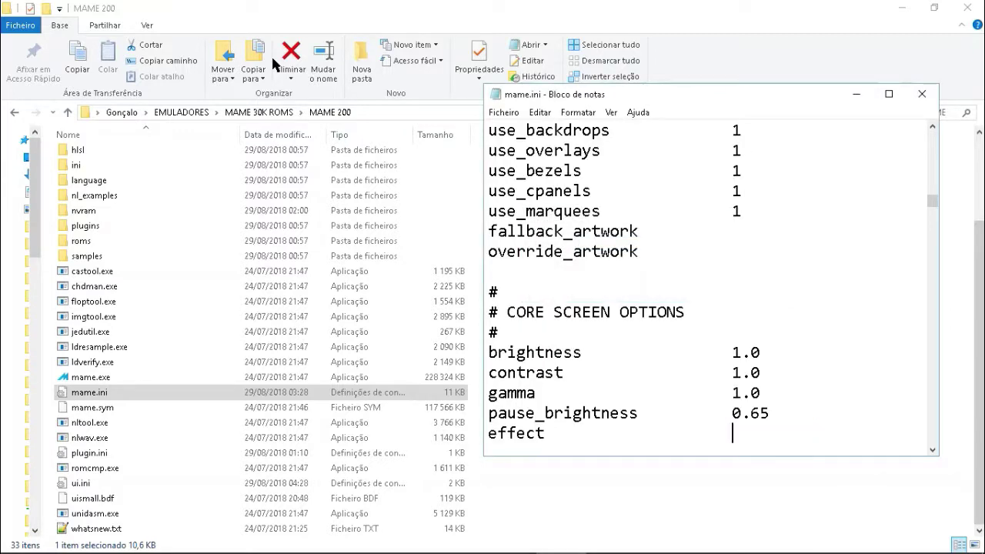
text(none)
key(ctrl+s)
key(alt+F4)
Step: Launch mame.exe from the MAME 200 folder
key(Up)
key(Up)
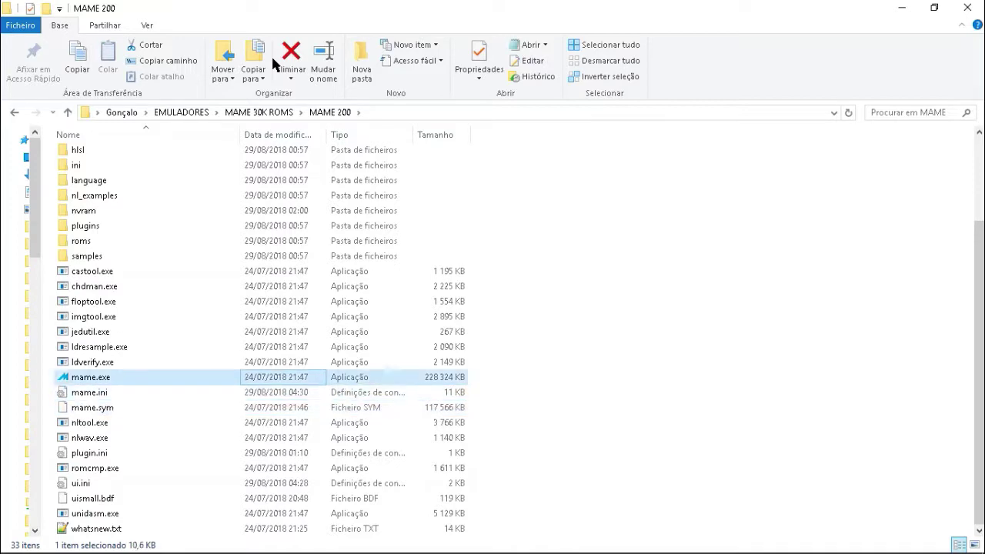
key(Return)
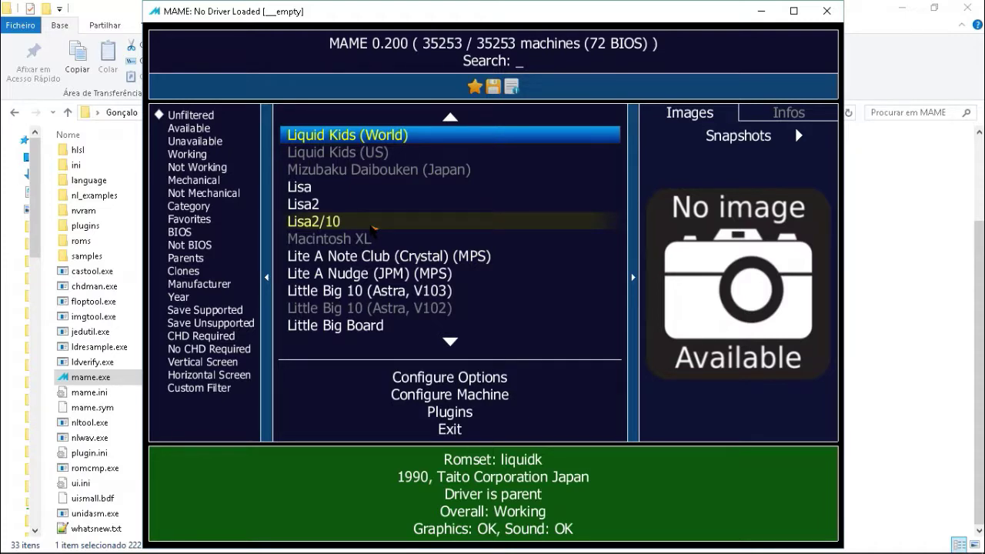
Step: Search the machine list for "street fighter" and try to launch Street Fighter III 2nd Impact: Giant Attack
text(street )
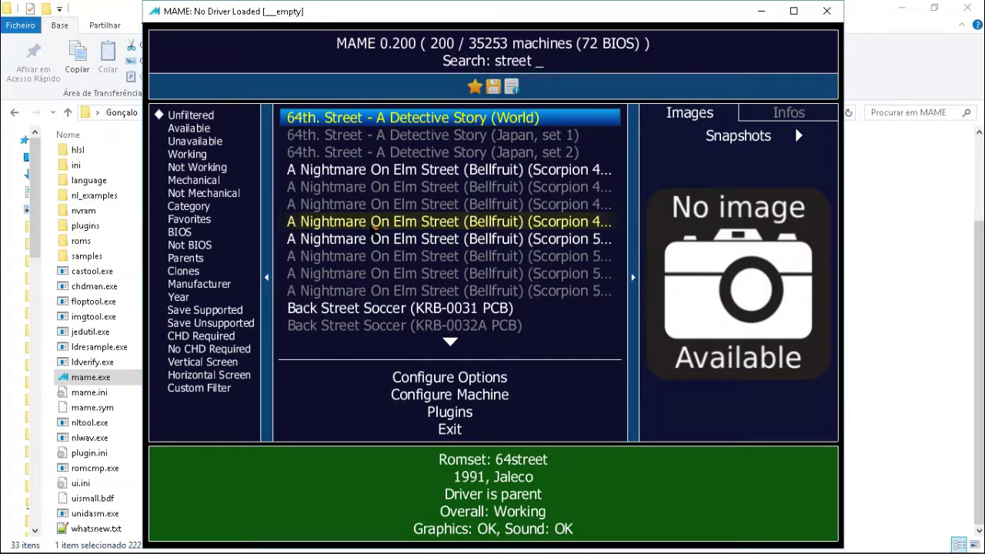
text(fighter)
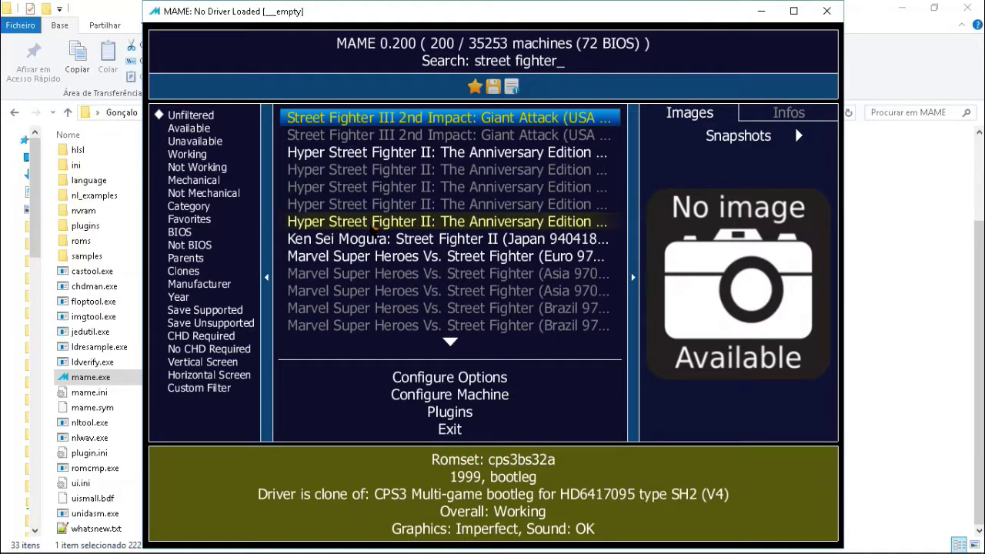
double_click(413, 120)
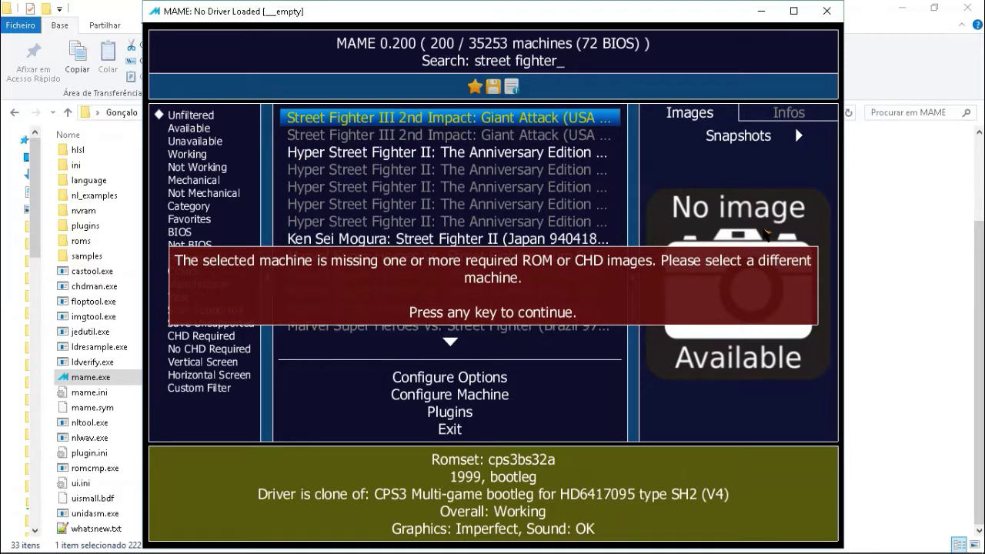
Step: Switch to Chrome and view the search results for "liquid kids mame rom" and "mame romset 0.200"
click(908, 258)
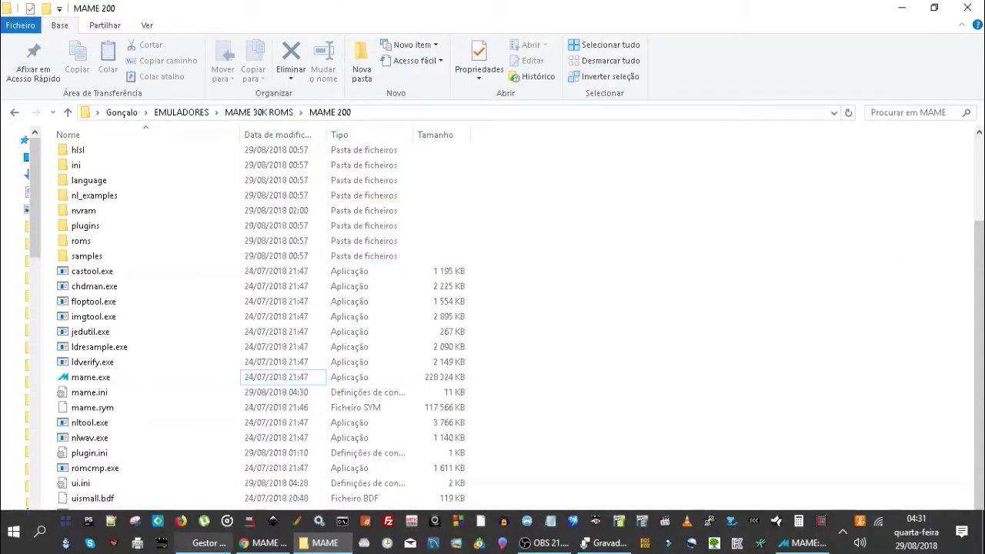
click(254, 543)
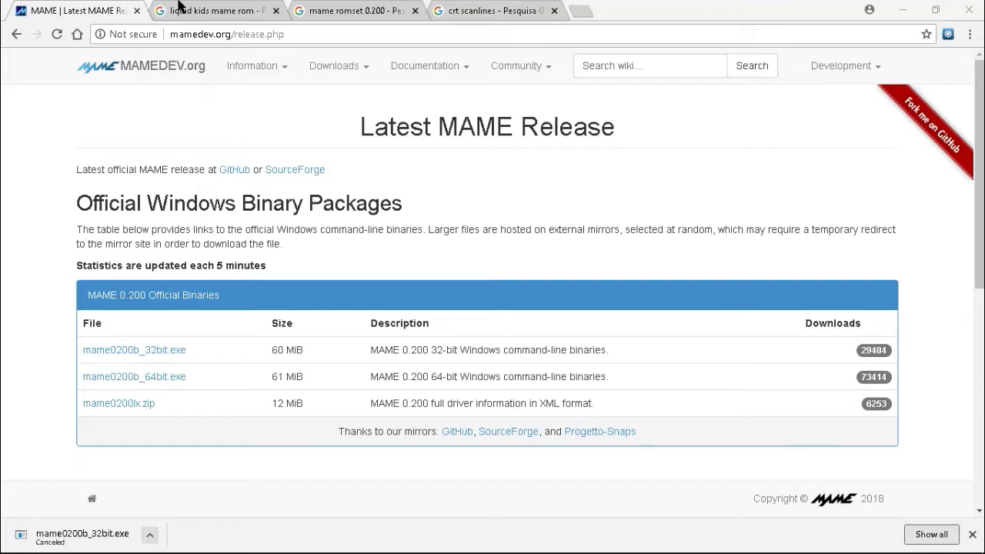
click(178, 6)
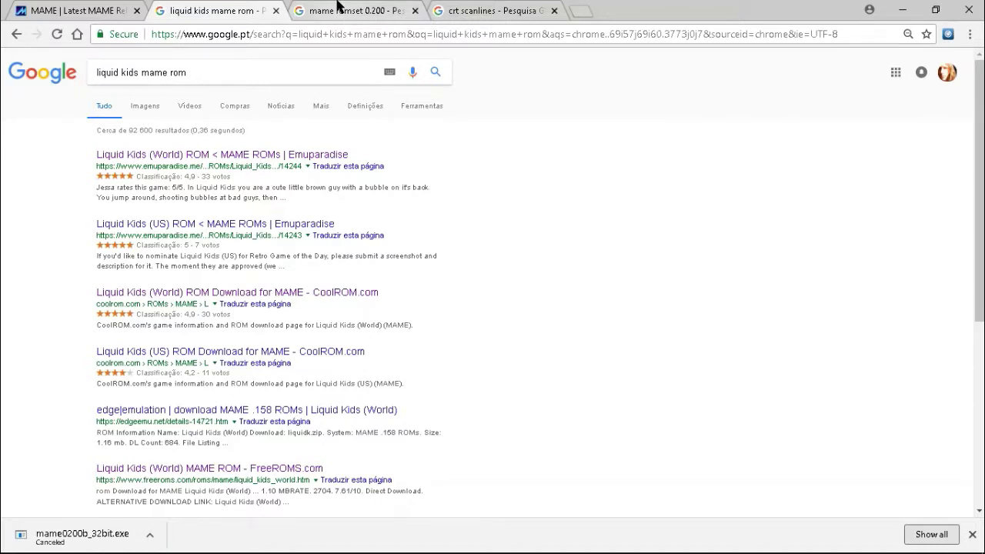
click(337, 6)
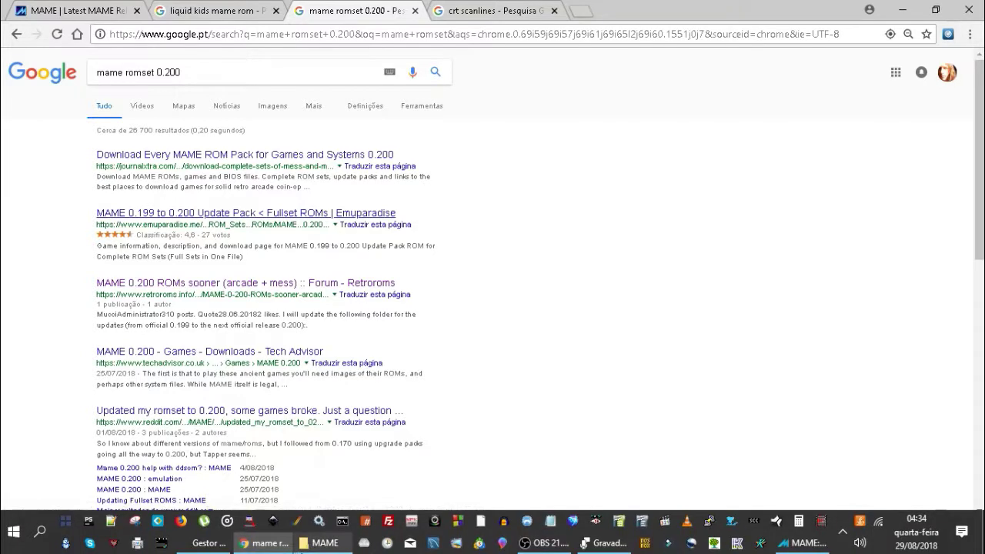
Step: Switch to File Explorer, go up to the MAME 30K ROMS folder and select its ROMs folder
click(321, 544)
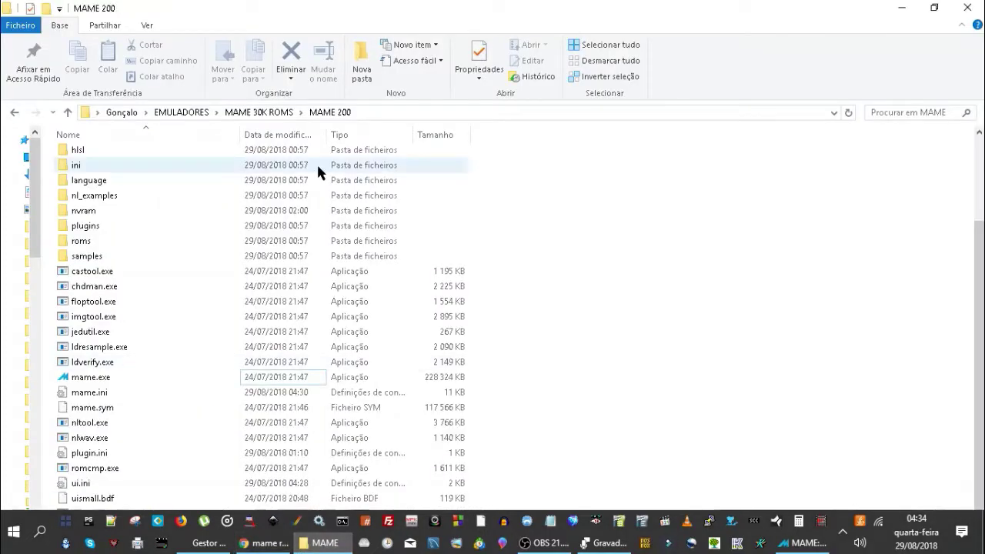
click(280, 115)
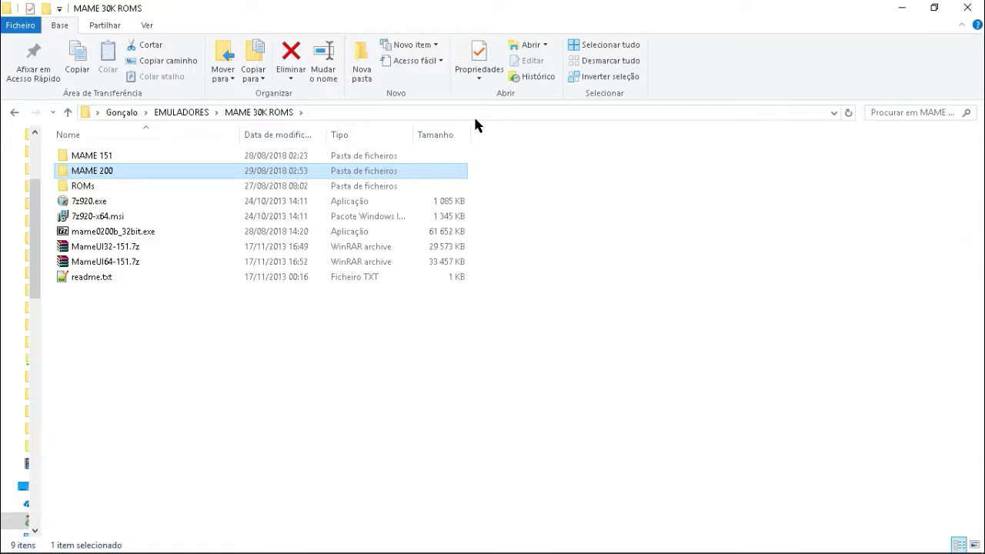
key(alt+Tab)
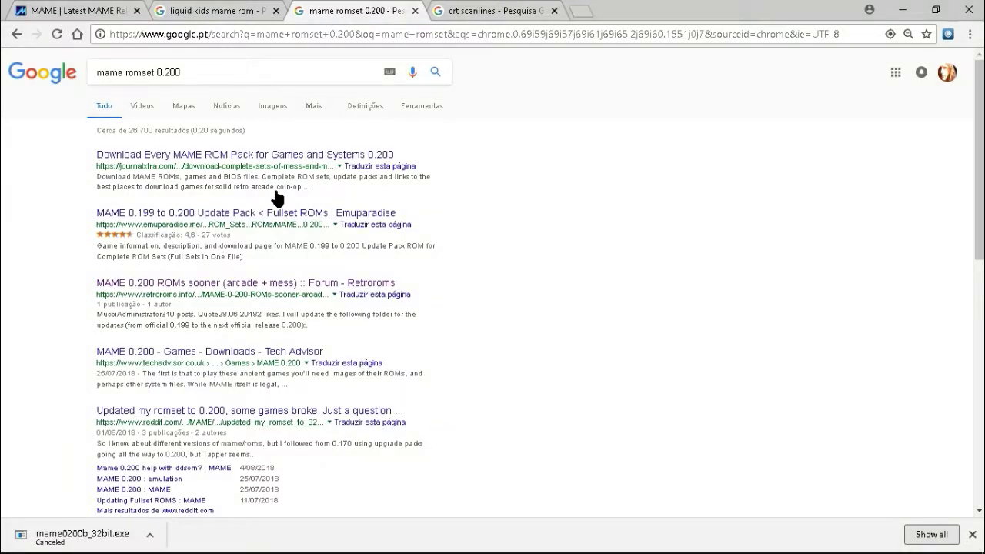
key(alt+Tab)
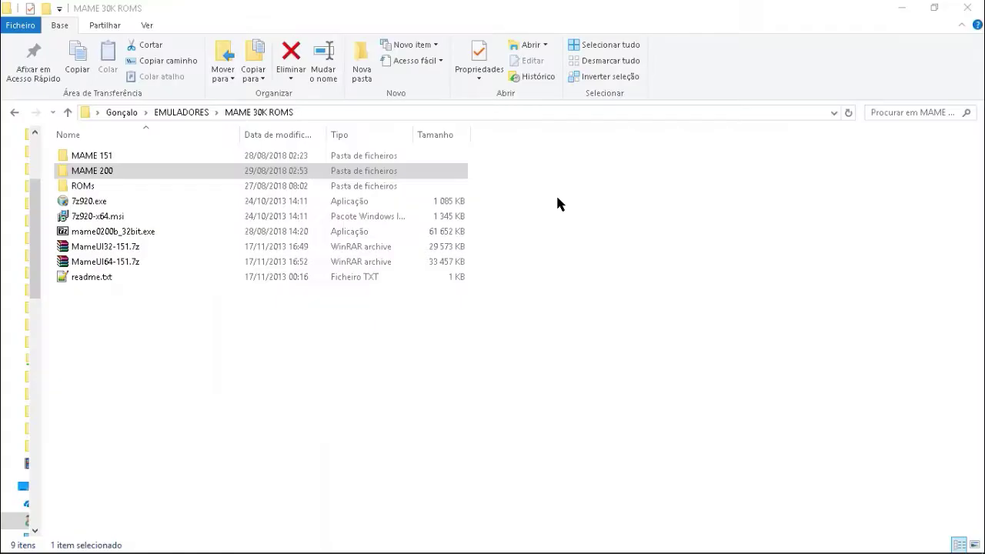
click(154, 187)
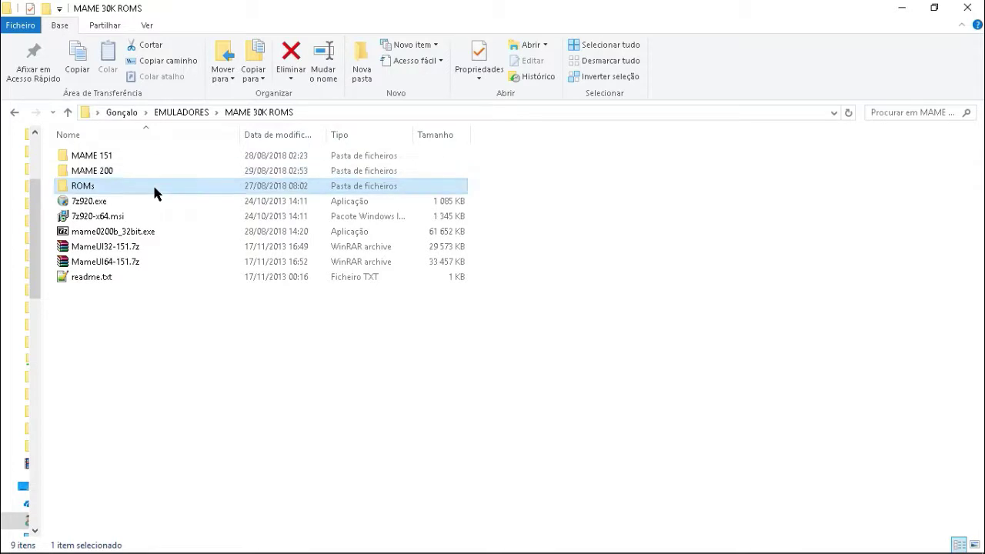
Step: View the contents of the ROMs folder in MAME 30K ROMS and return to the parent folder
key(Up)
key(Return)
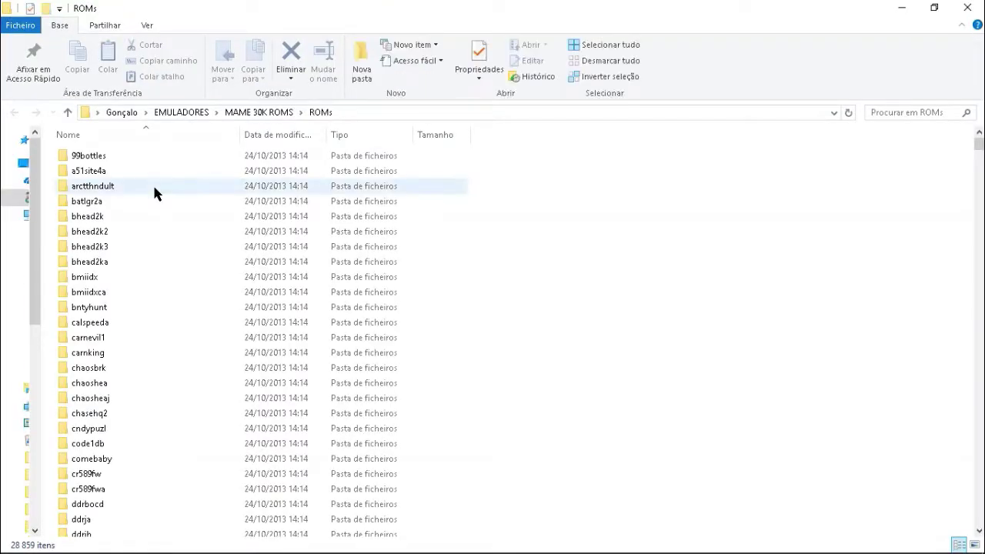
key(alt+Up)
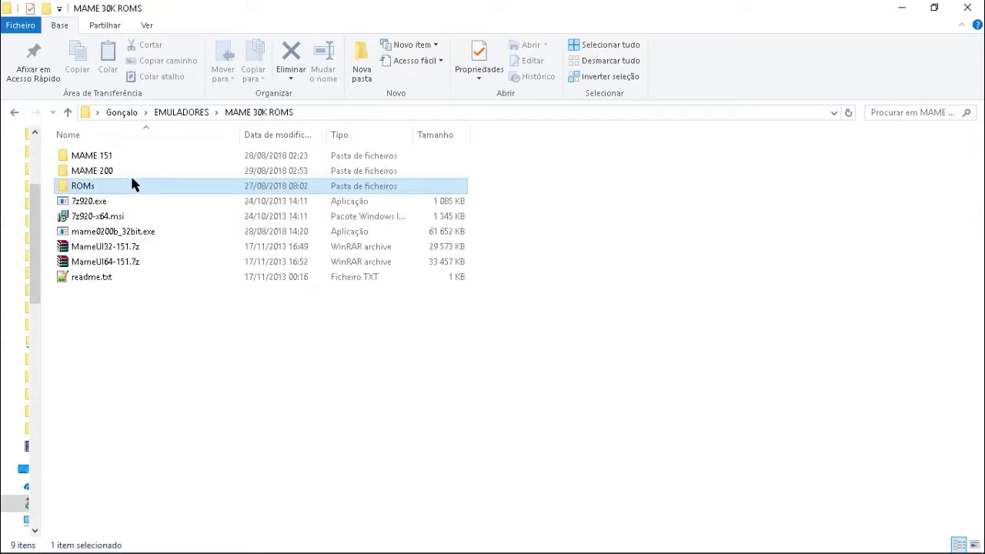
click(128, 170)
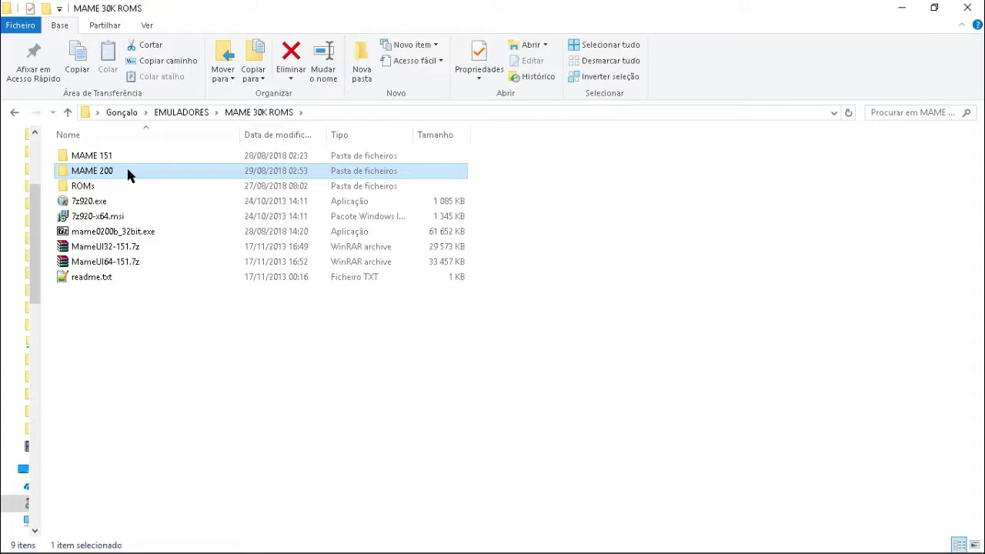
click(108, 193)
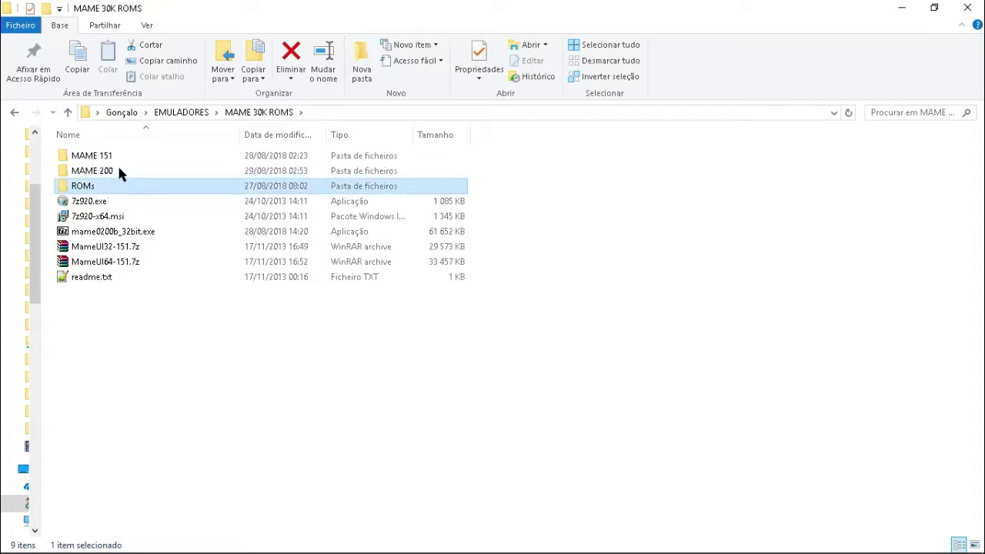
Step: Open the MAME 200 folder, view its roms subfolder and go back to MAME 200
click(119, 171)
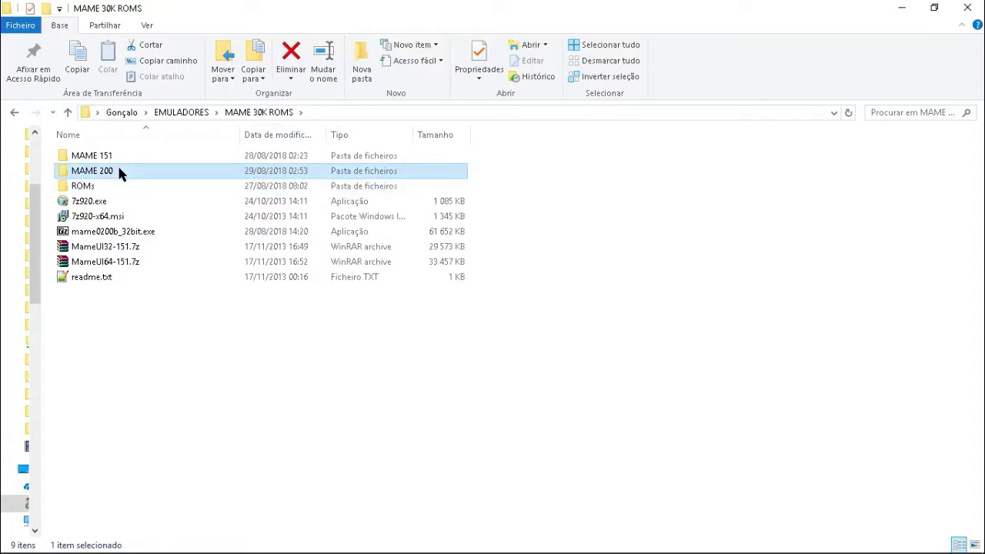
double_click(119, 170)
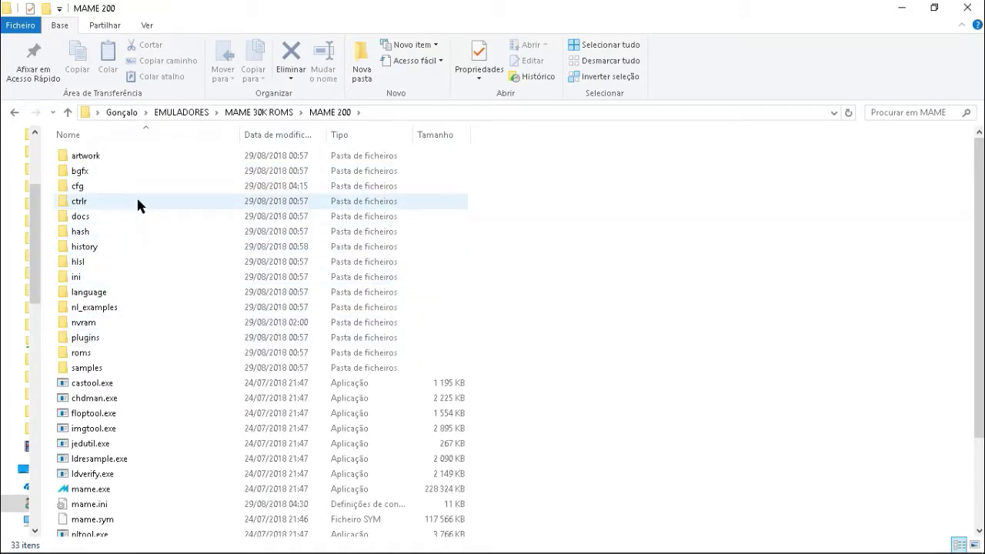
click(104, 353)
double_click(106, 355)
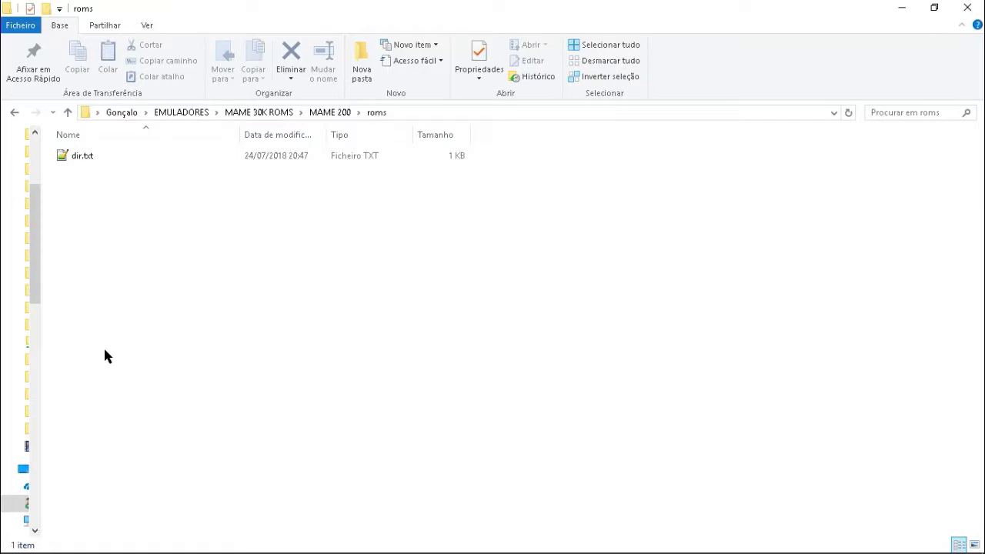
key(BackSpace)
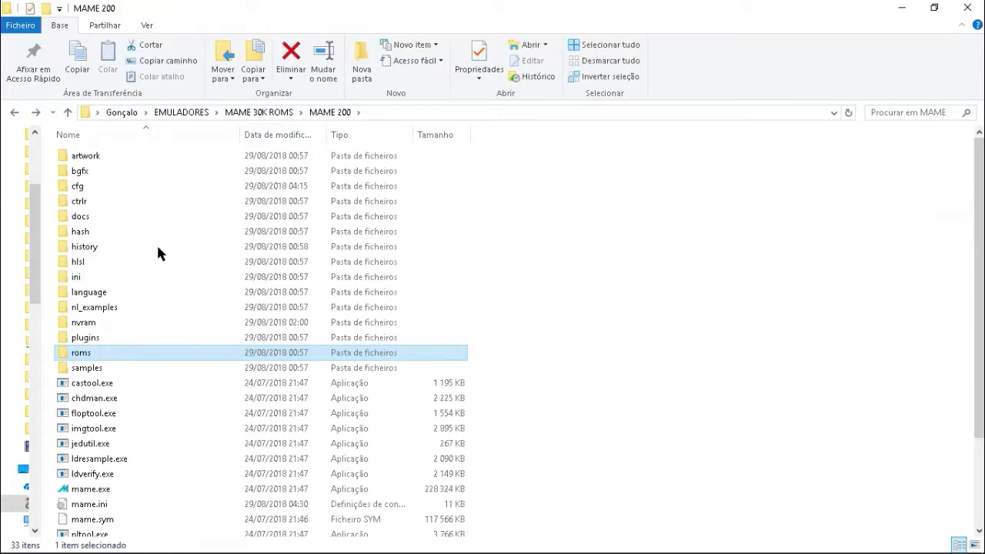
Step: Switch to the ROMs folder of MAME 30K ROMS and look through its game folders and 7z archives
click(302, 113)
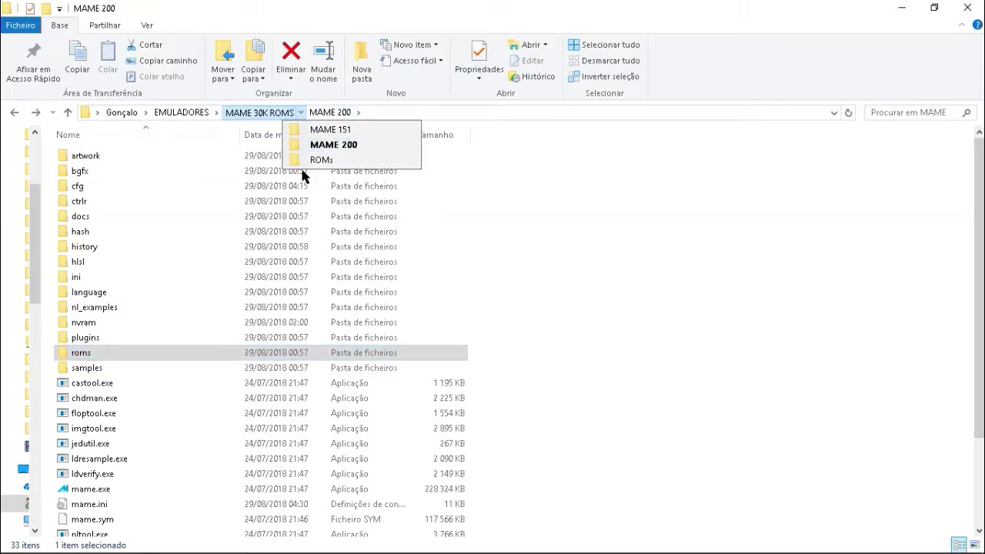
click(319, 160)
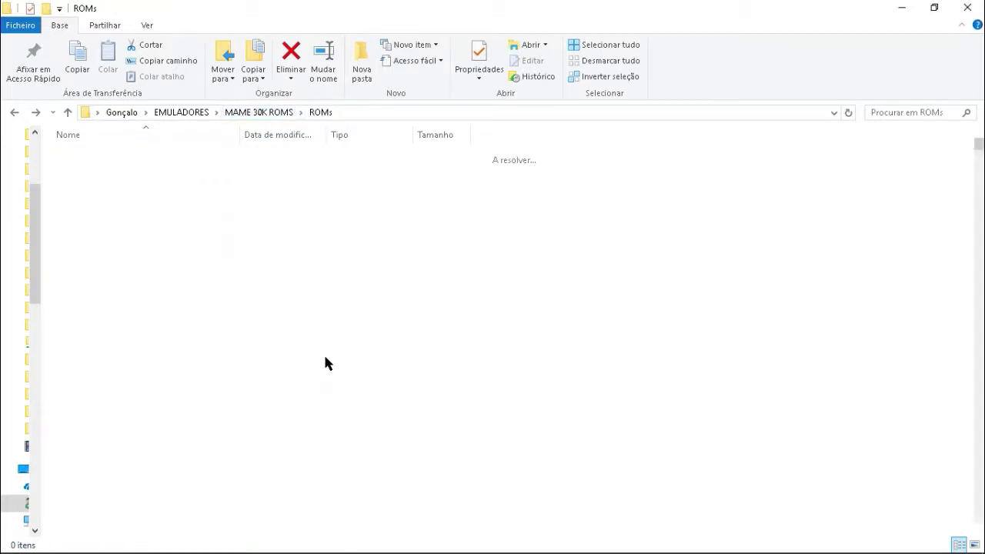
key(Page_Down)
key(Page_Down)
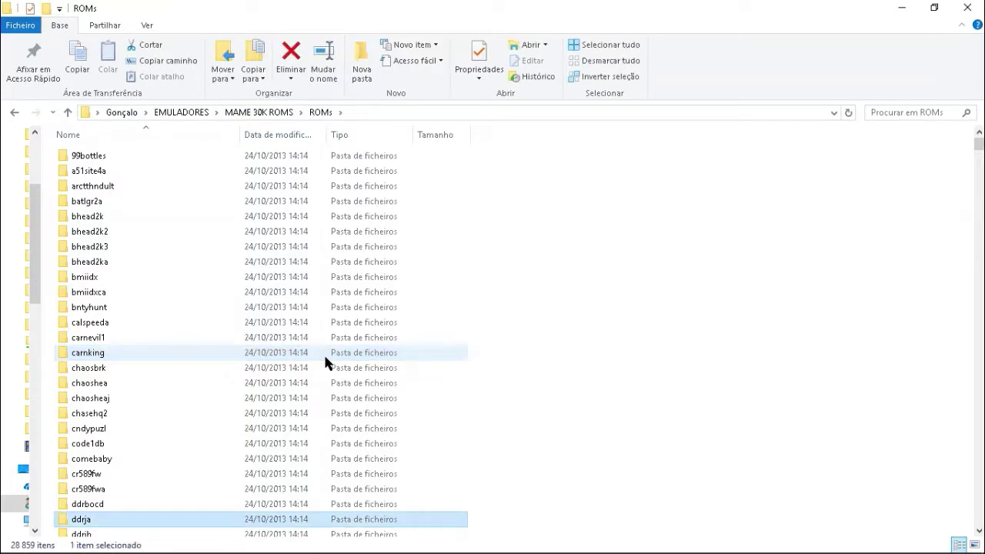
key(Page_Down)
key(Page_Down)
key(Page_Down)
key(Page_Down)
key(Page_Down)
key(Page_Down)
key(Page_Down)
key(Page_Down)
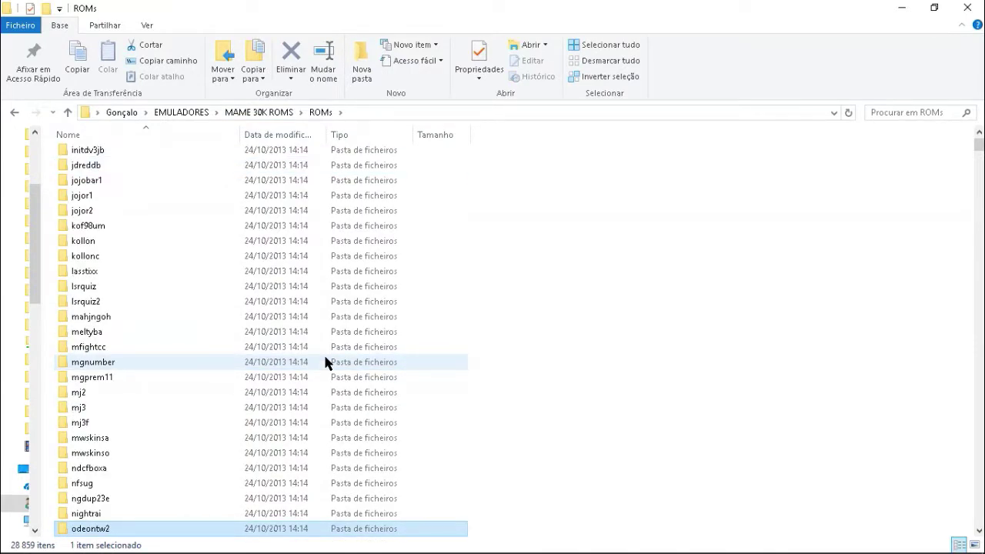
key(Page_Down)
key(Page_Down)
key(Page_Down)
key(Page_Down)
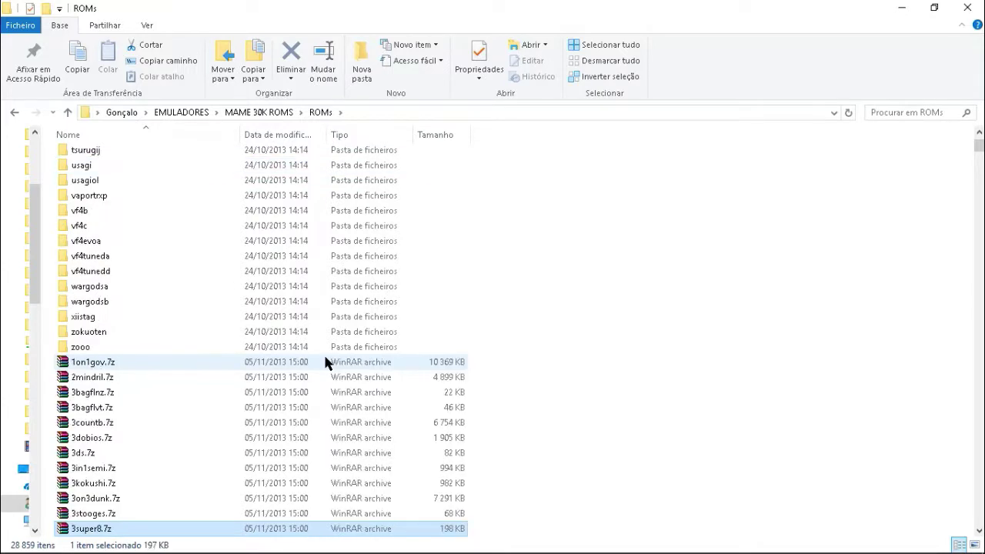
key(Page_Down)
key(Page_Down)
key(Page_Down)
key(Page_Down)
Step: Open the ac1piacl.7z archive in WinRAR to view its files, and close it
key(Up)
key(Up)
key(Up)
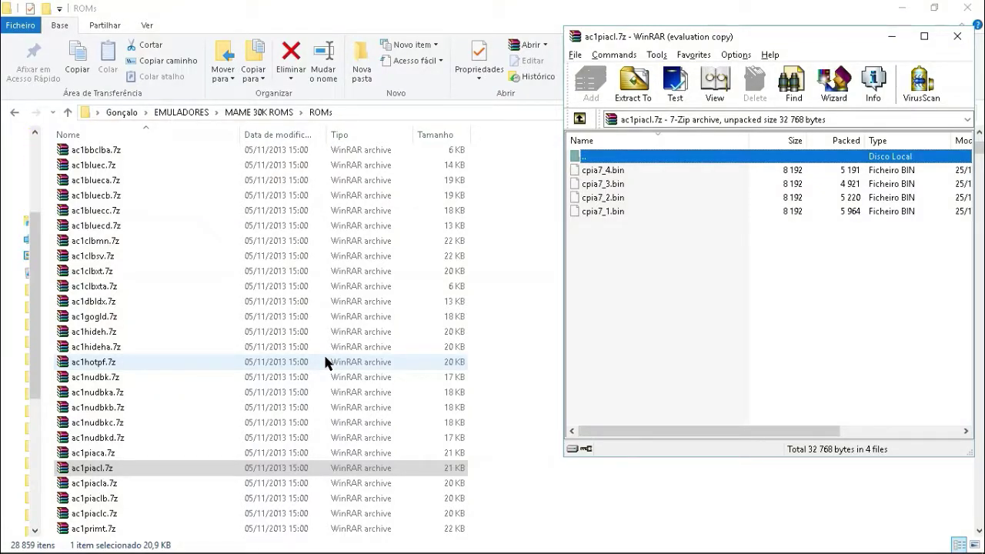
key(alt+F4)
Step: Launch mame.exe from the MAME 200 folder and minimize the File Explorer and Chrome windows behind it
key(BackSpace)
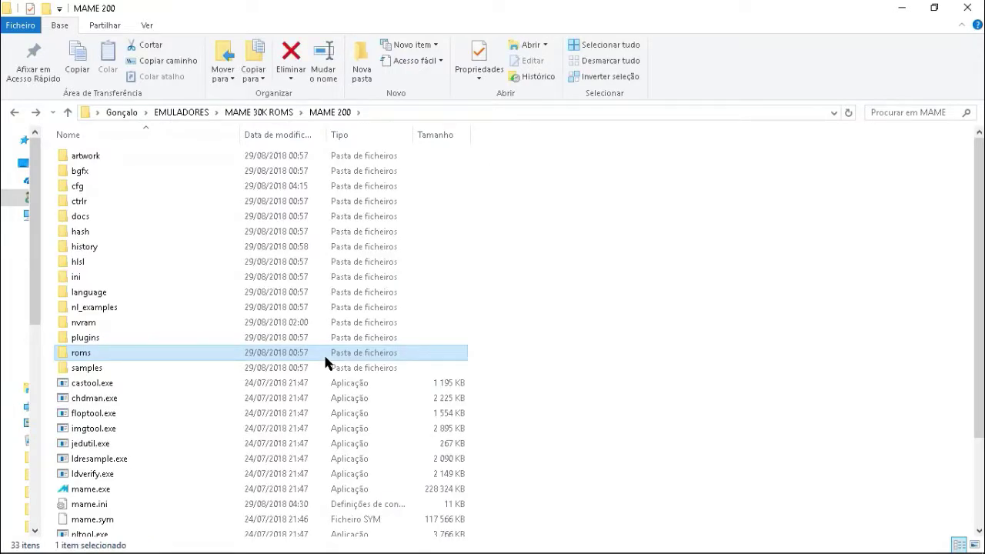
key(BackSpace)
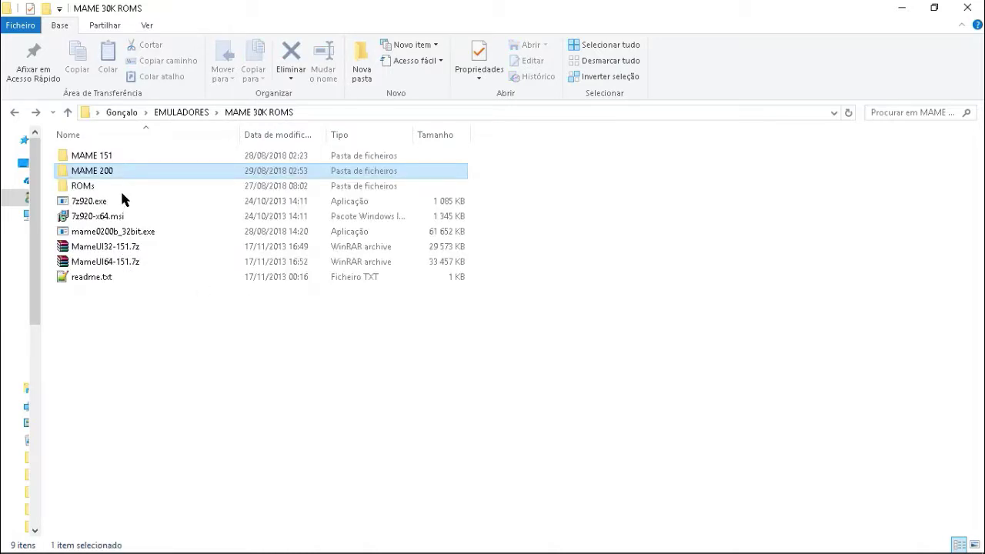
click(137, 171)
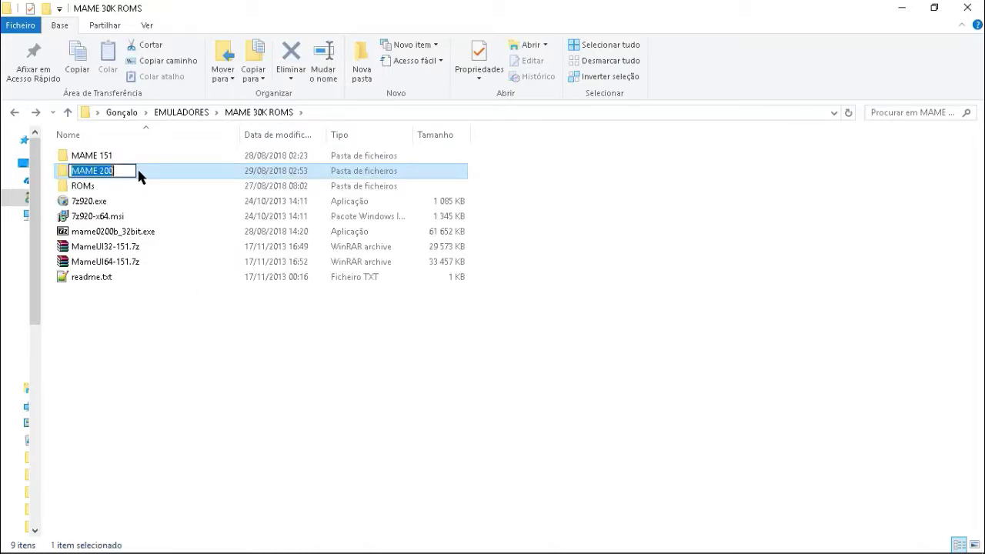
click(154, 167)
double_click(154, 167)
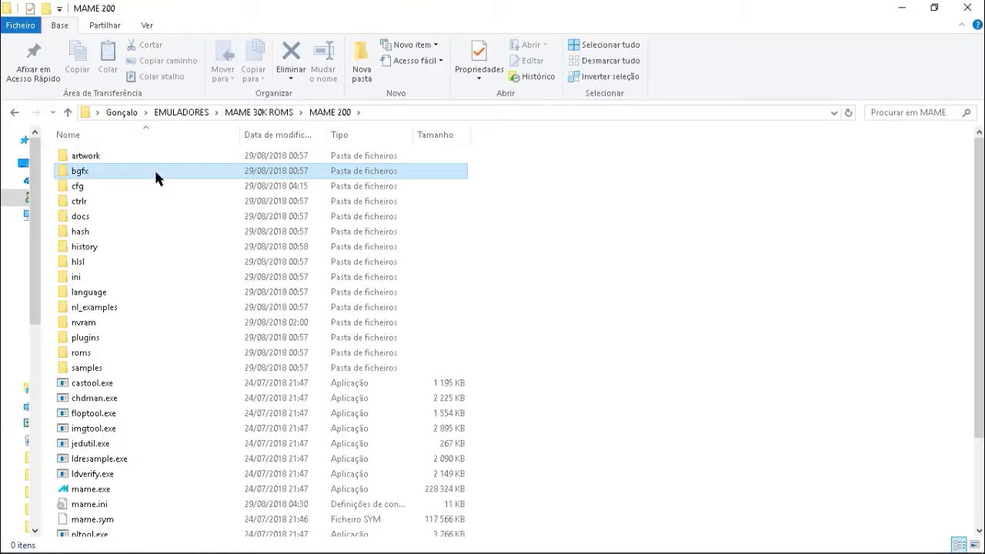
key(c)
key(c)
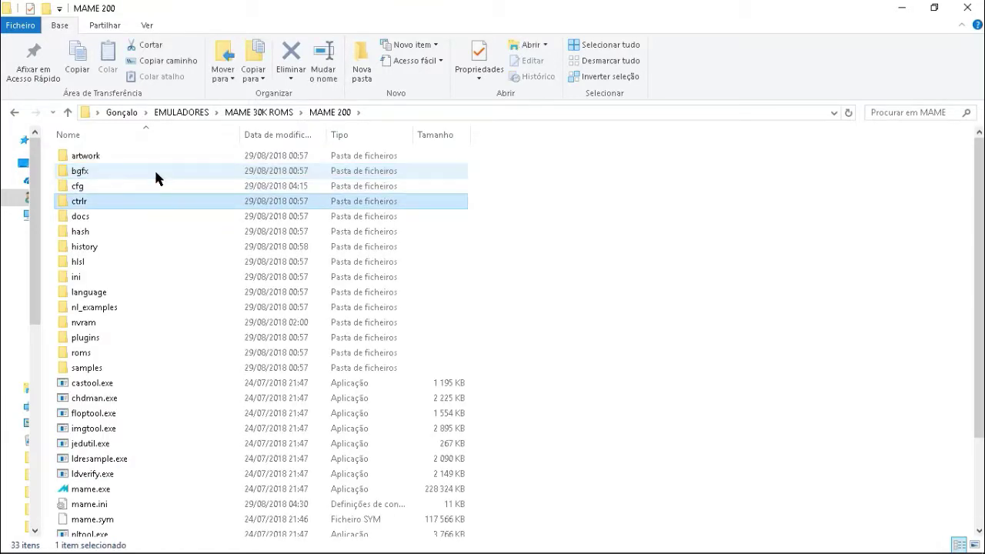
click(147, 214)
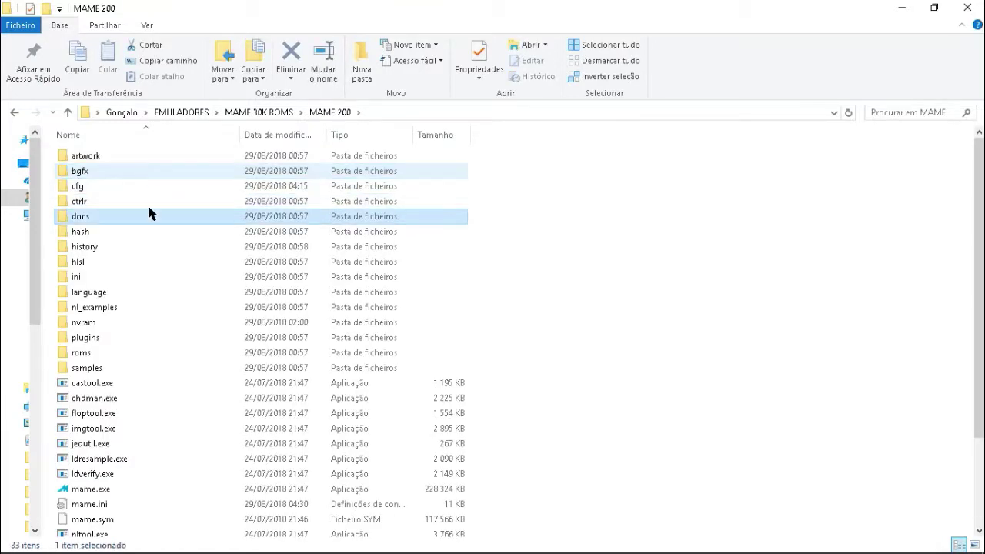
click(74, 491)
double_click(101, 491)
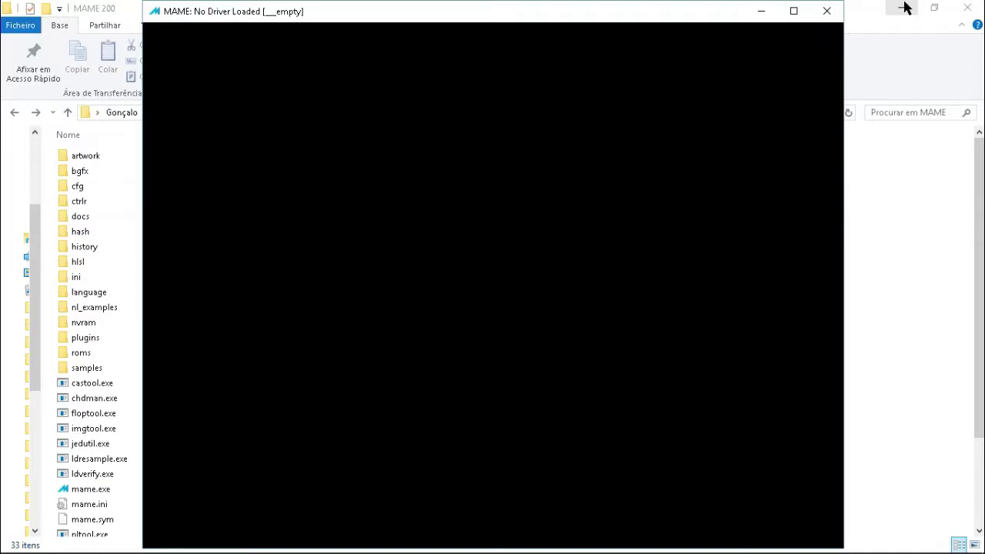
click(904, 8)
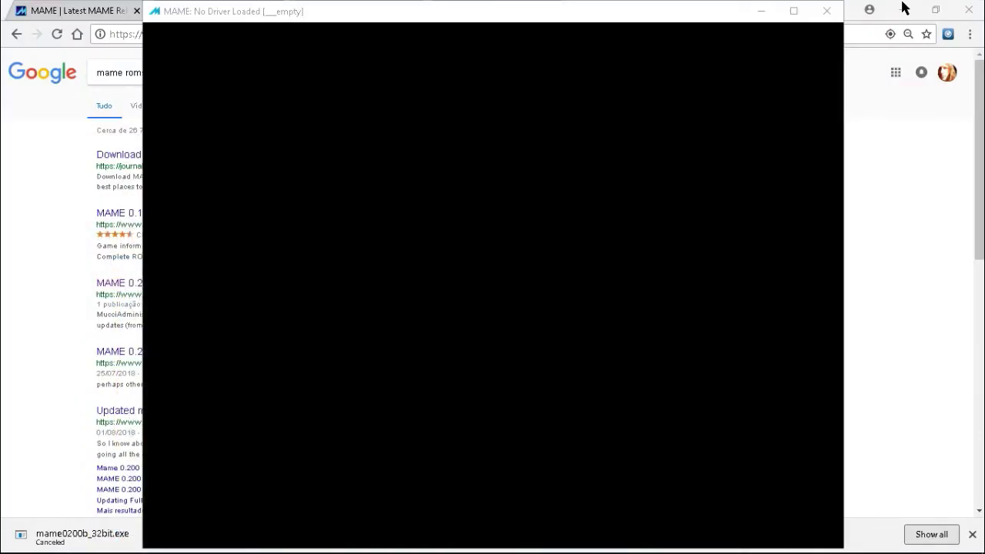
click(905, 8)
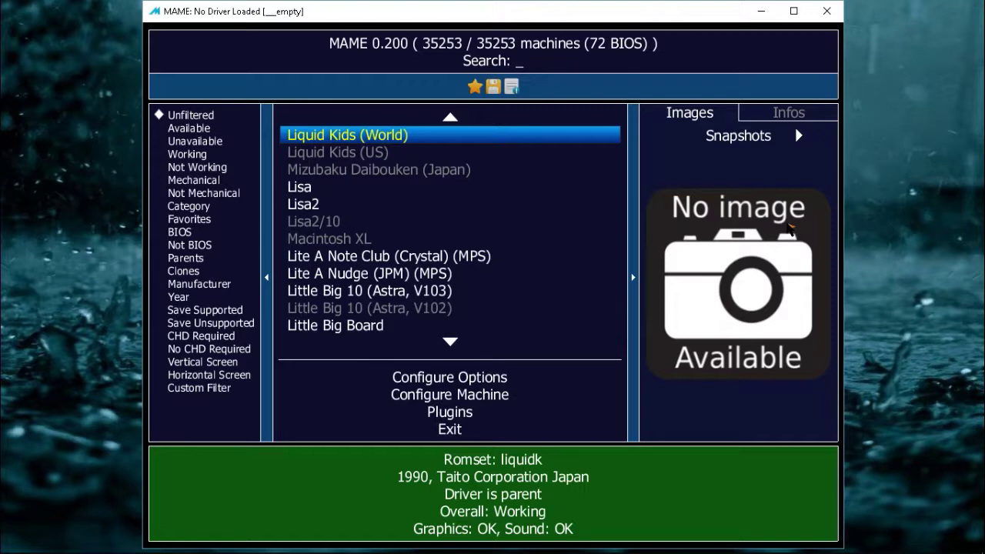
Step: Open MAME's directory configuration, view the current ROMs folder path and return to the general settings
key(Down)
key(Up)
click(470, 379)
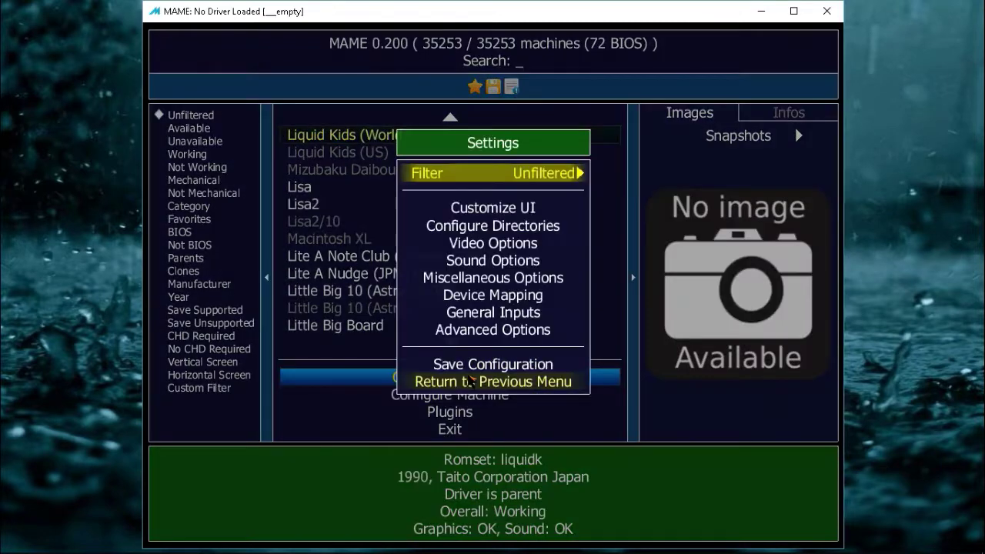
click(493, 225)
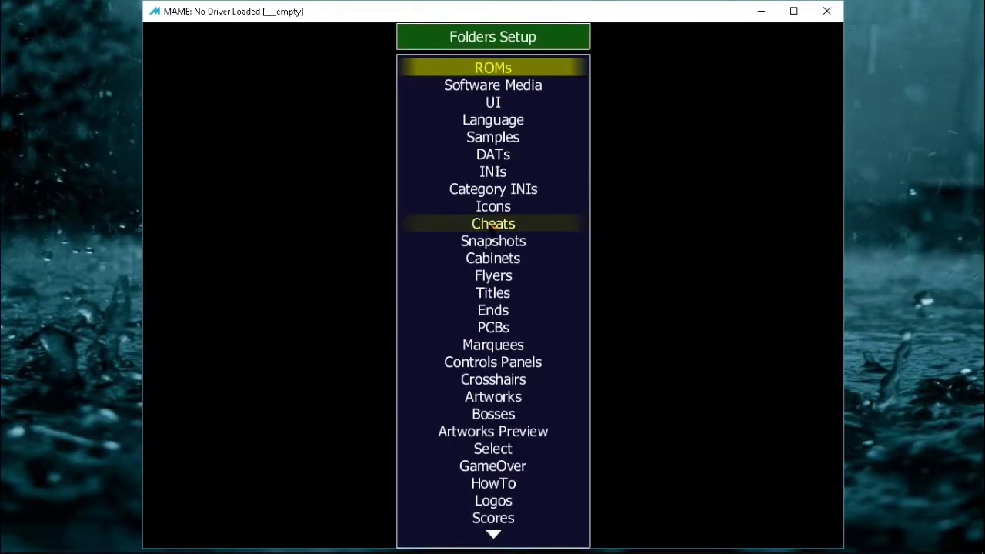
click(520, 71)
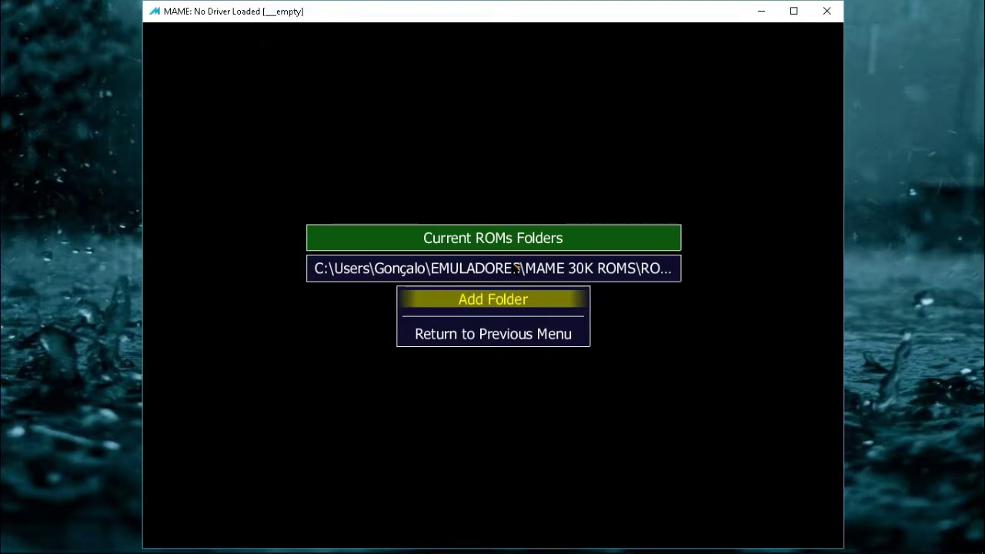
click(504, 337)
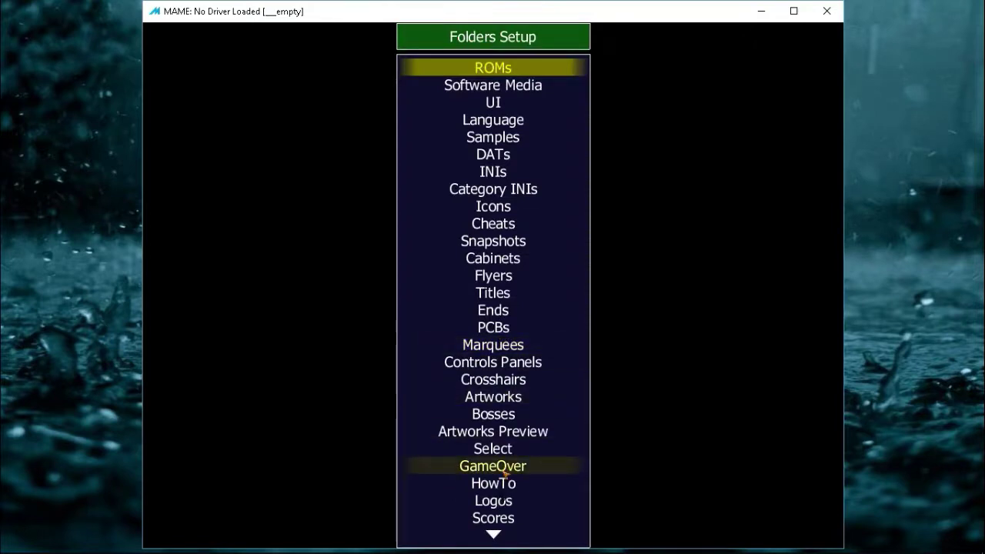
scroll(533, 308, down, 1)
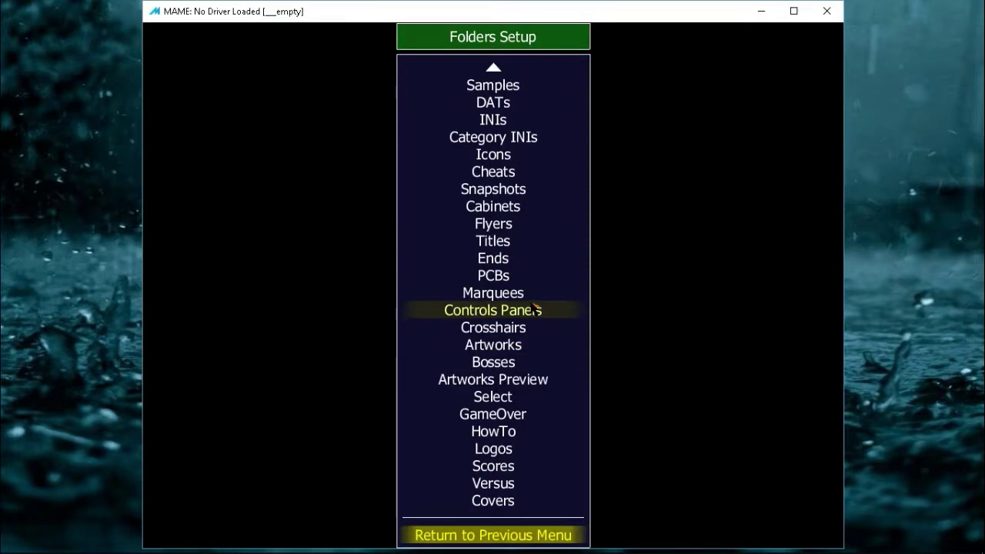
key(Escape)
Step: Go through MAME's Video Options, including Window Mode, and return to the settings
key(Down)
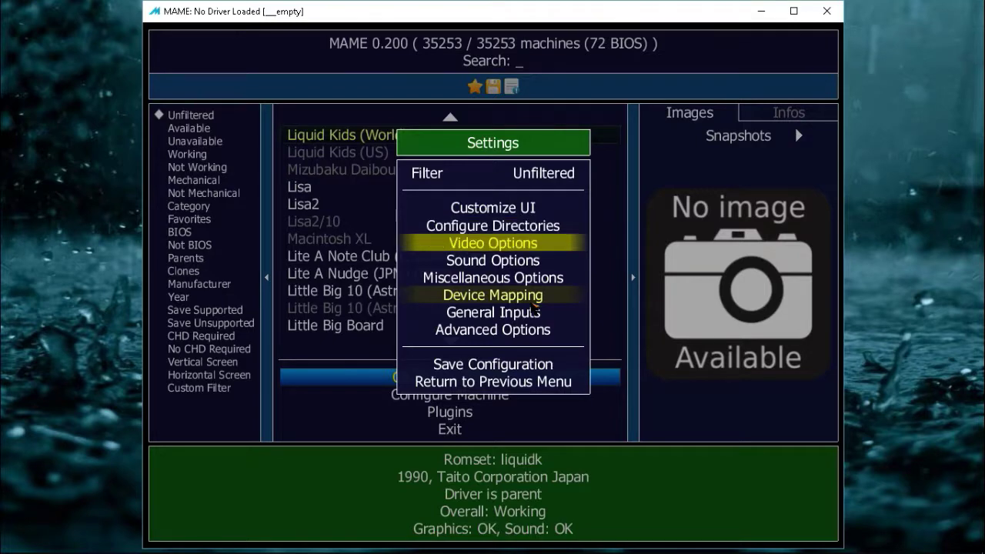
key(Return)
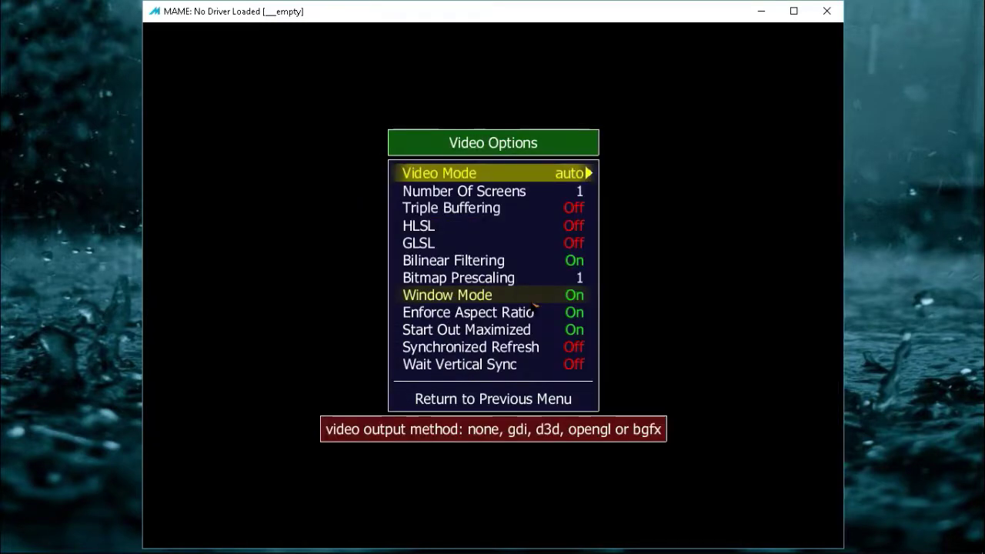
key(Down)
key(Down)
key(Down)
key(Down)
key(Down)
key(Up)
key(Down)
key(Down)
key(Down)
key(Down)
key(Up)
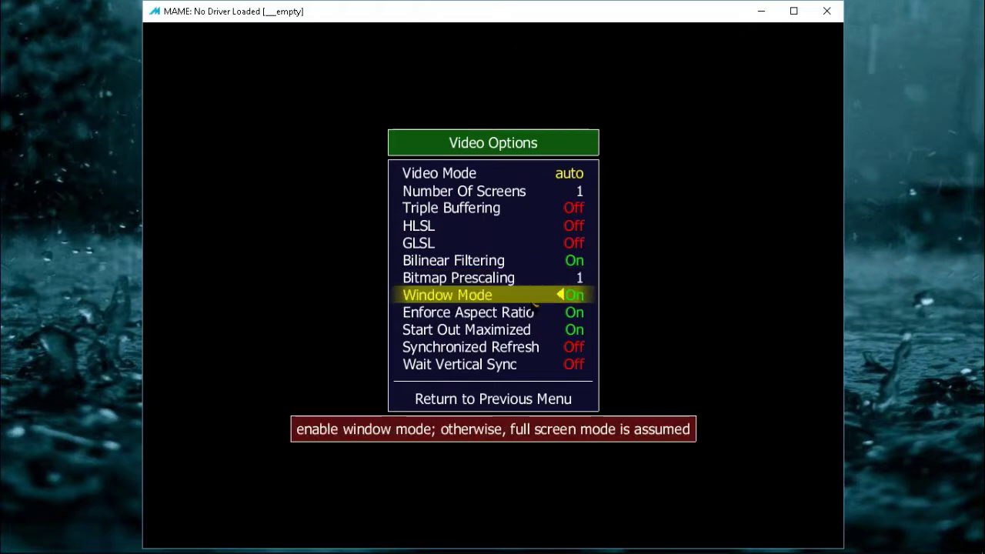
key(Down)
key(Down)
key(Down)
key(Down)
key(Down)
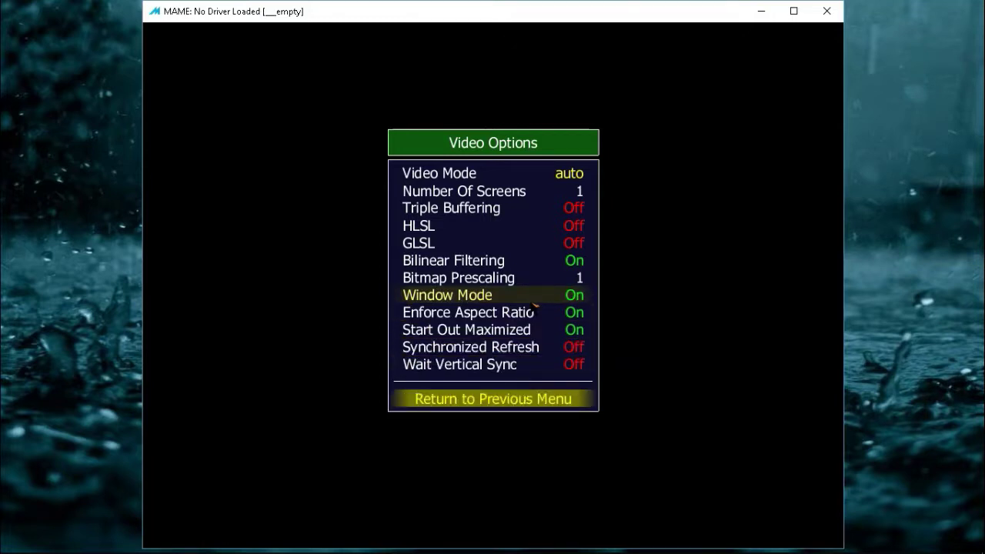
key(Return)
Step: Open MAME's Advanced Options and examine the Frame skip and Auto frame skip settings
key(Down)
key(Down)
key(Down)
key(Down)
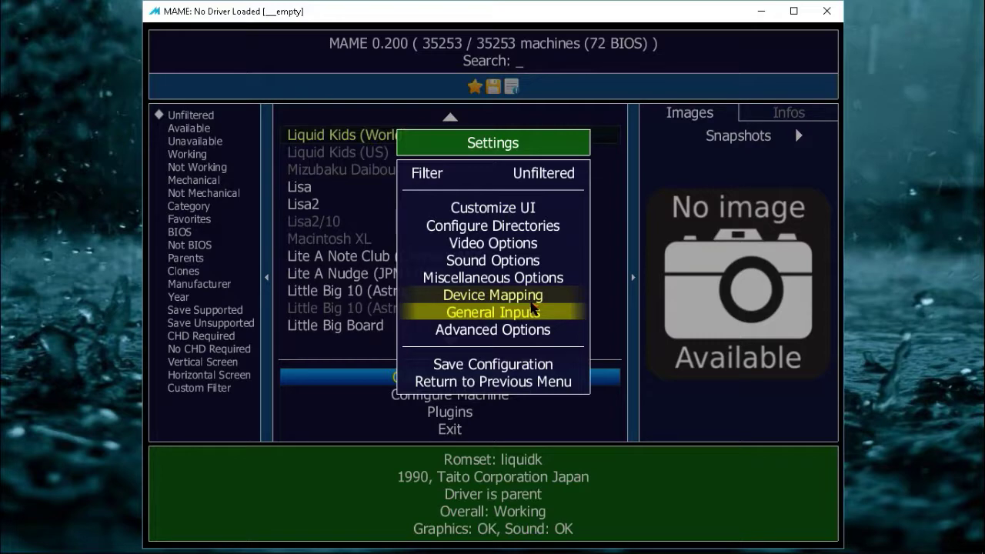
key(Down)
key(Return)
key(Down)
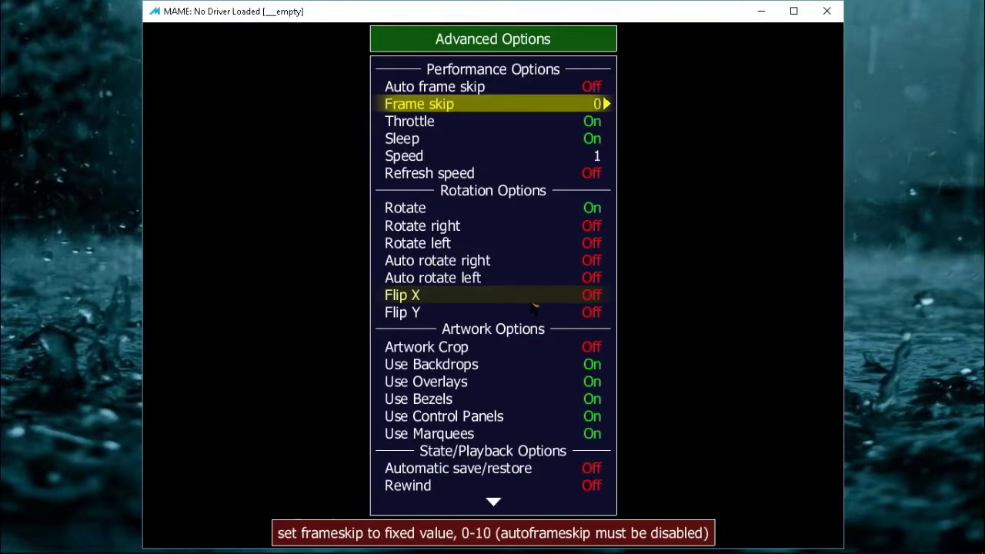
key(Up)
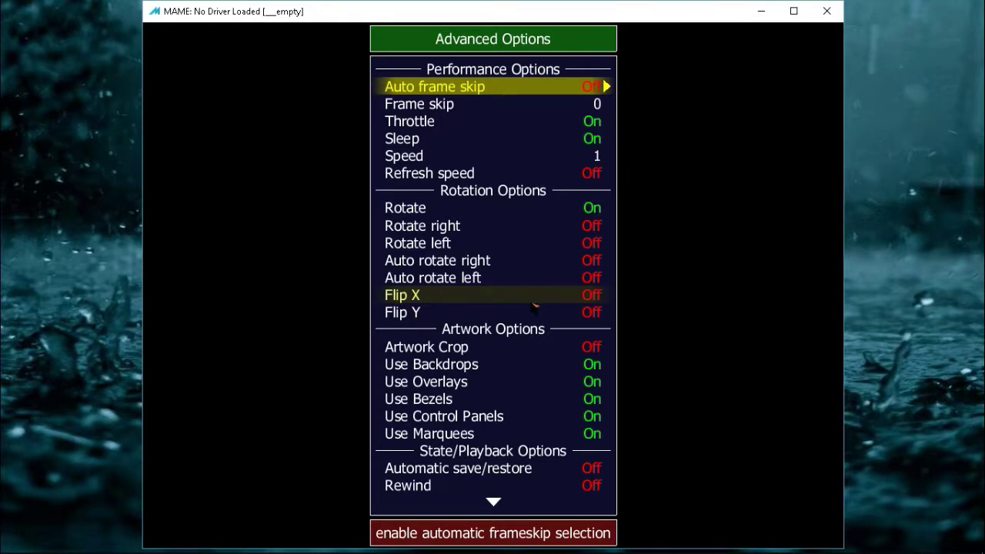
Step: Examine the remaining Advanced Options, from the performance and rotation settings through to the input options, and return to the settings
key(Down)
key(Down)
key(Down)
key(Down)
key(Down)
key(Down)
key(Down)
key(Down)
key(Down)
key(Down)
key(Down)
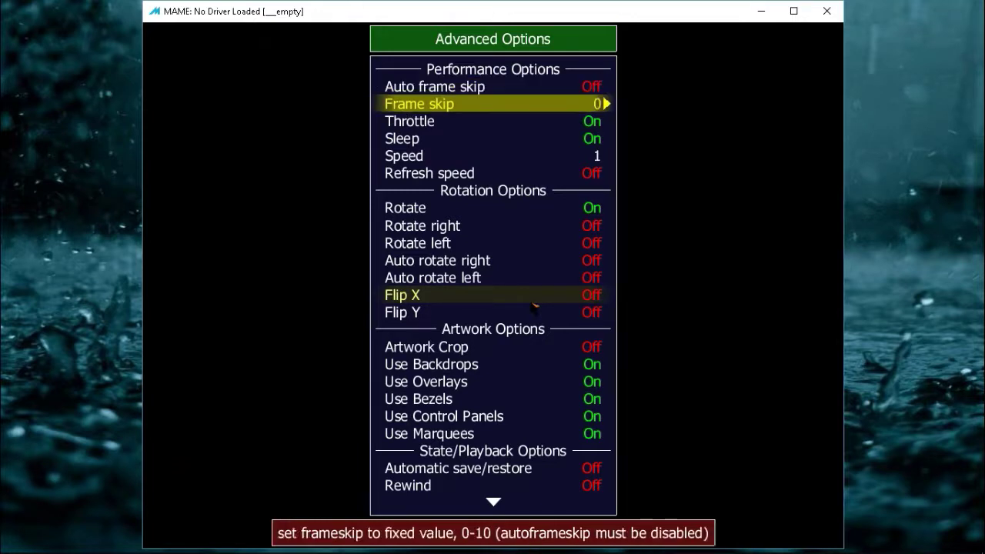
key(Down)
key(Down)
key(Down)
key(Down)
key(Down)
key(Down)
key(Down)
key(Down)
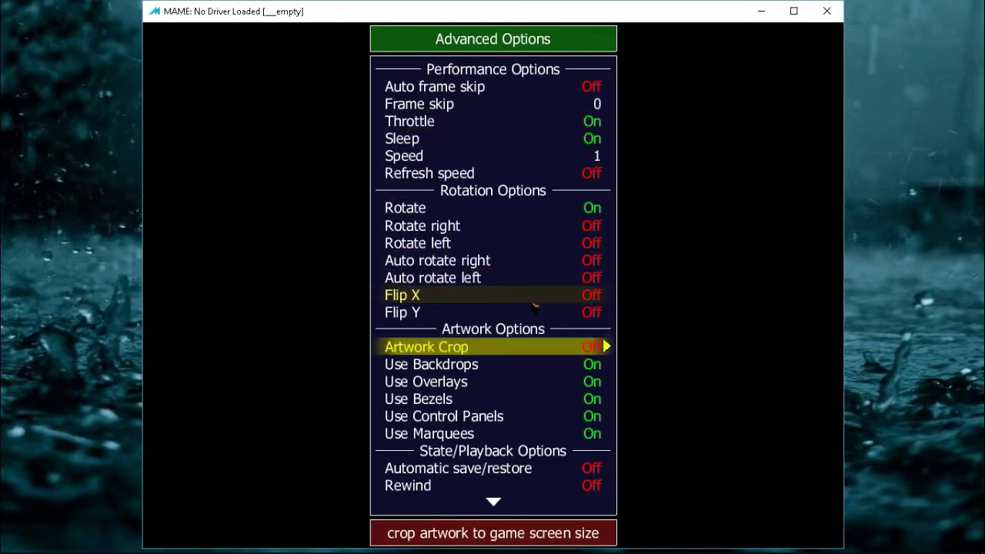
key(Down)
key(Down)
key(Down)
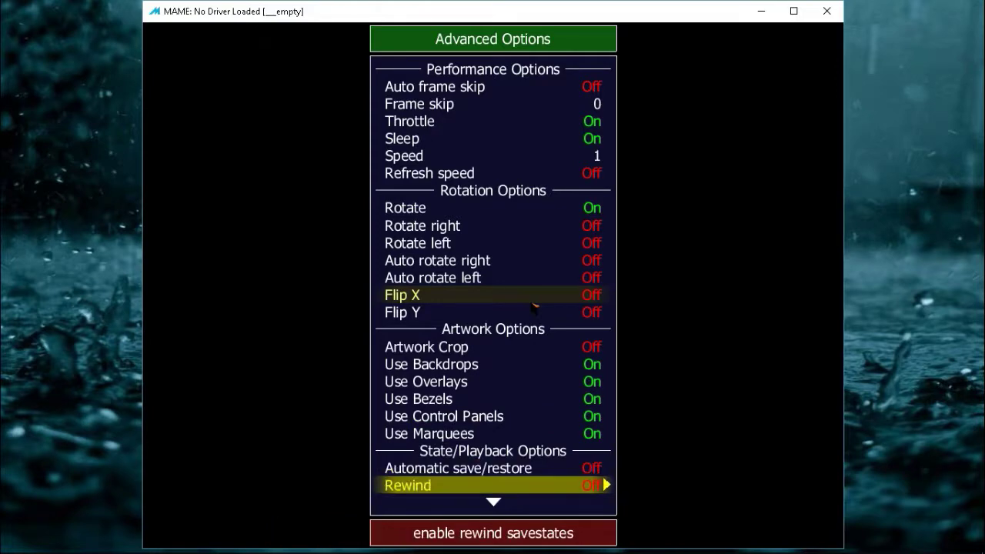
key(Up)
key(Up)
key(Up)
key(Up)
key(Up)
key(Up)
key(Up)
key(Up)
key(Up)
key(Up)
key(Up)
key(Up)
key(Up)
key(Up)
key(Up)
key(Up)
key(Up)
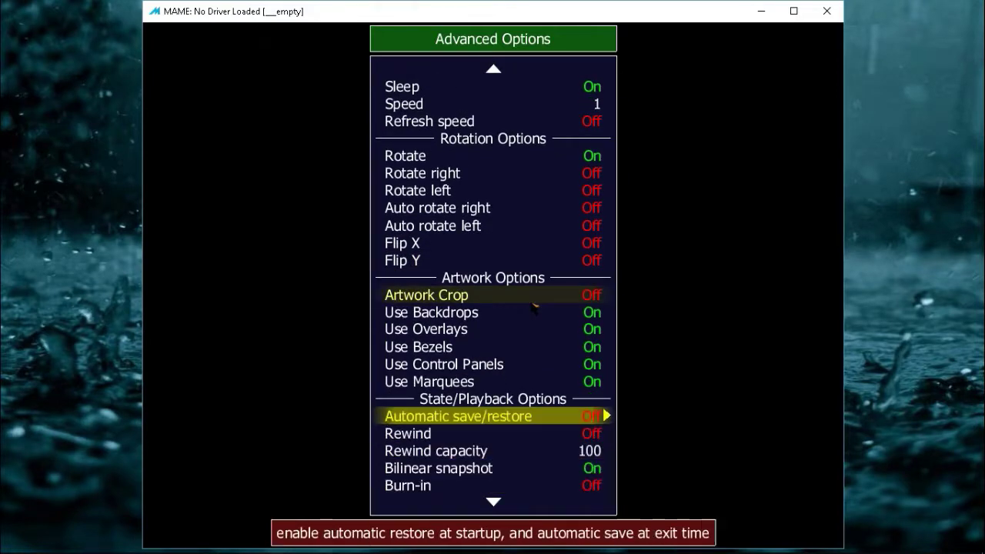
key(Up)
key(Up)
key(Up)
key(Up)
key(Up)
key(Up)
key(Up)
key(Up)
key(Up)
key(Up)
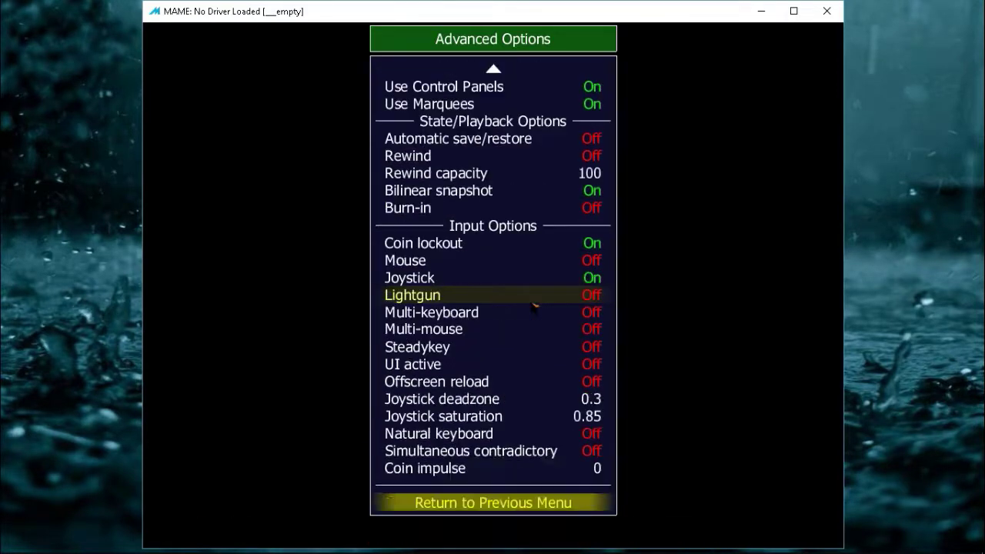
key(Down)
key(Down)
key(Down)
key(Down)
key(Return)
Step: Save MAME's current configuration from the settings
key(Down)
key(Down)
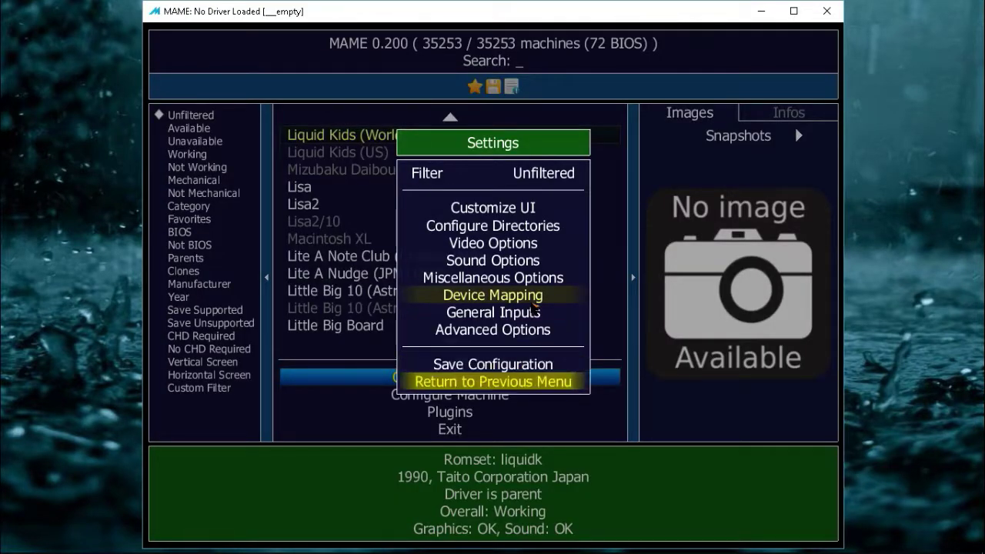
key(Up)
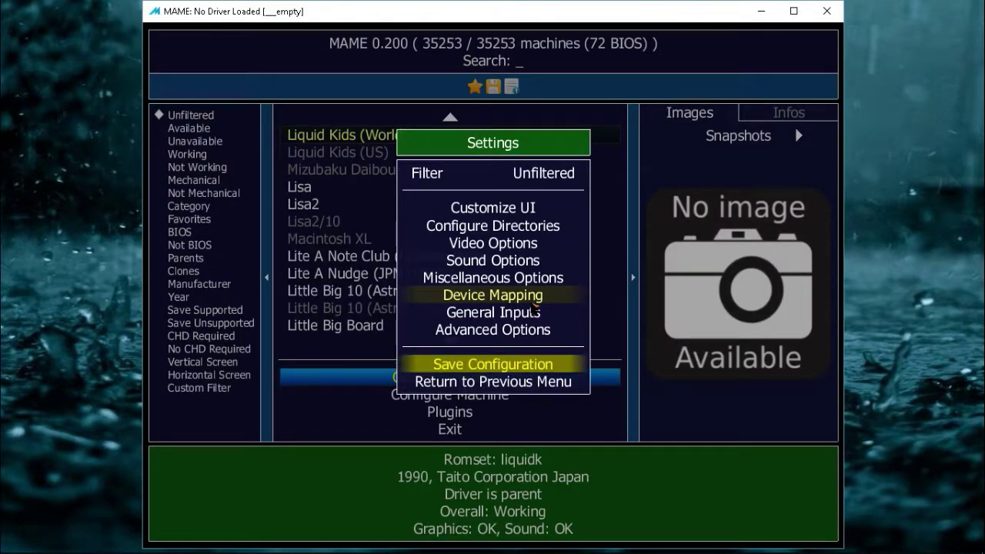
key(Return)
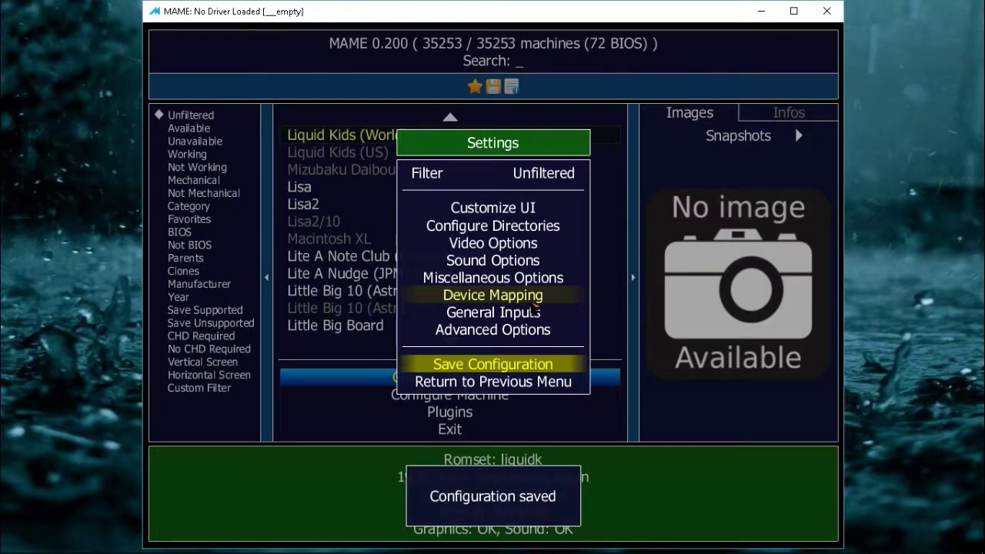
key(Up)
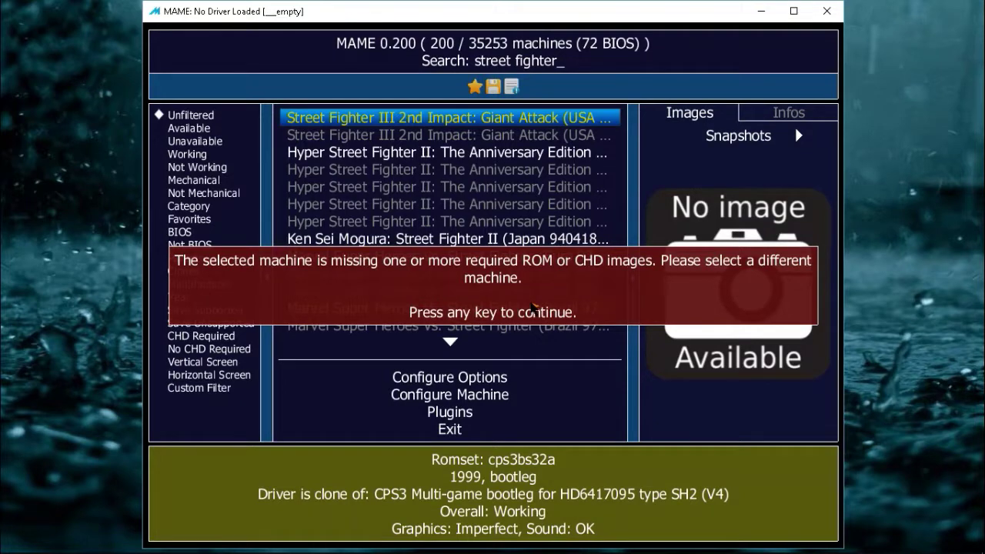
Step: Search the machine list for "liquid", launch Liquid Kids (World), and add a credit to start a one-player game
key(Escape)
key(Escape)
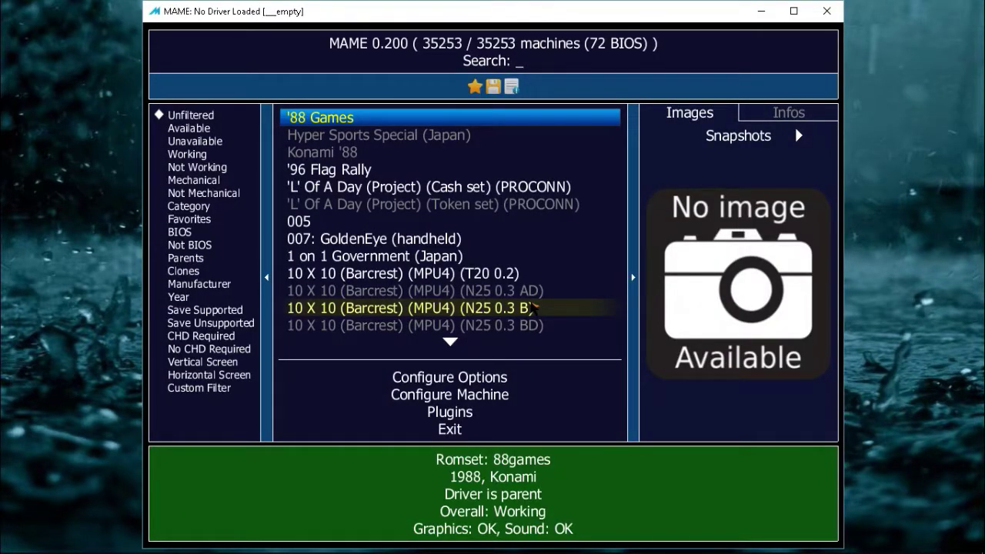
text(liquid)
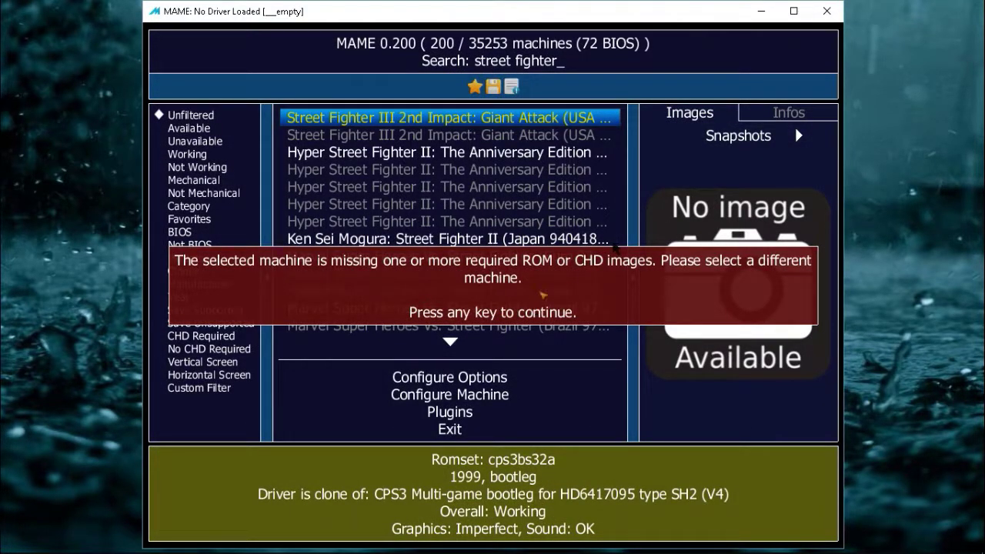
key(Escape)
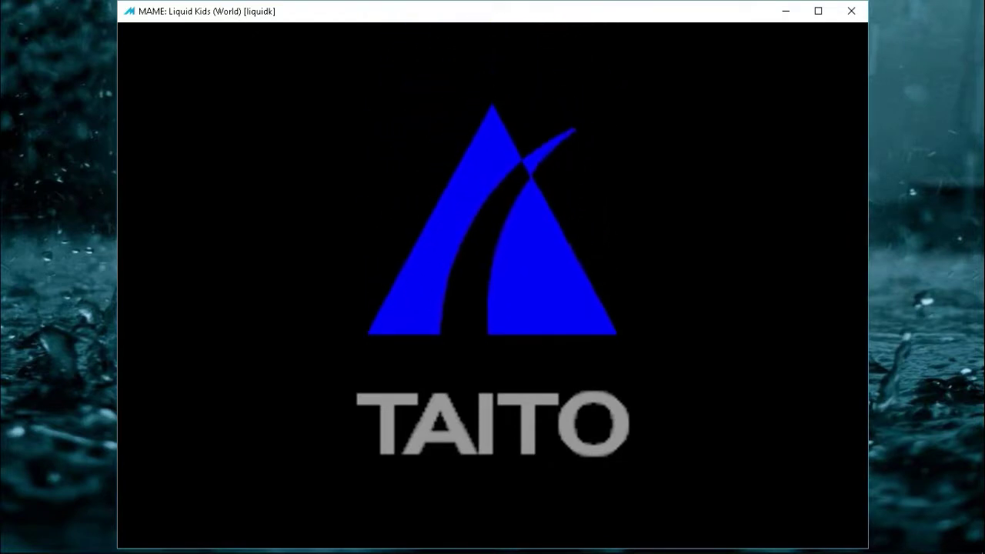
key(5)
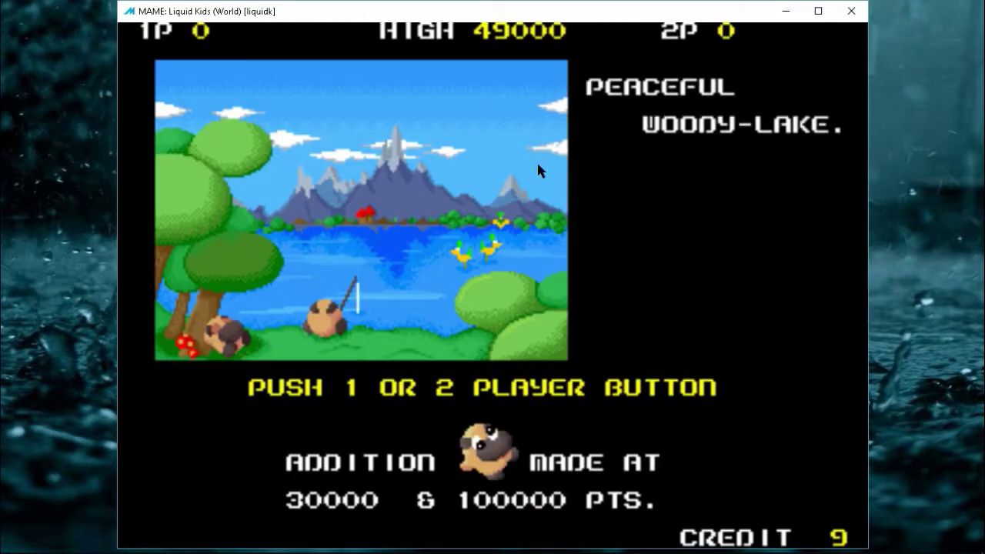
key(1)
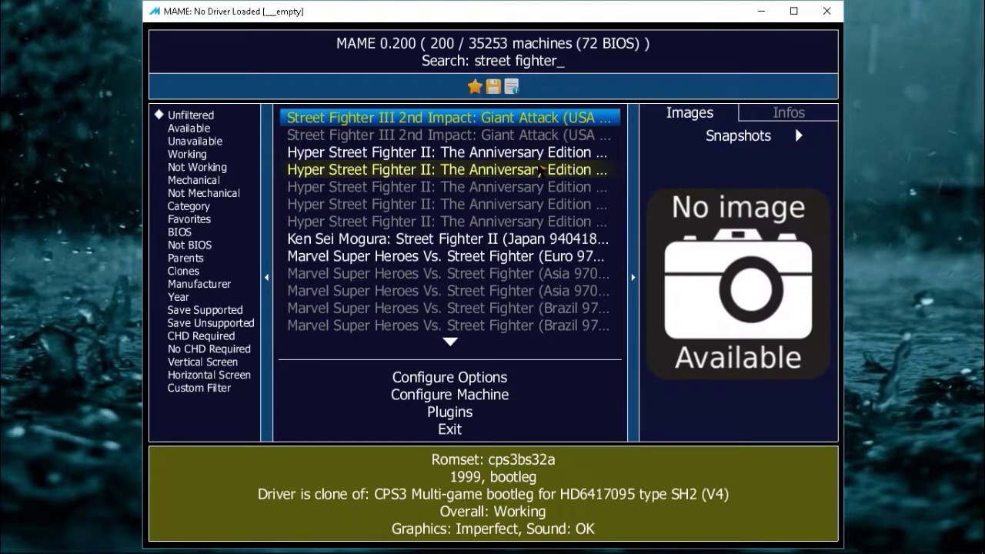
Step: Clear the "street fighter" search from the machine list and close MAME
key(Escape)
key(Escape)
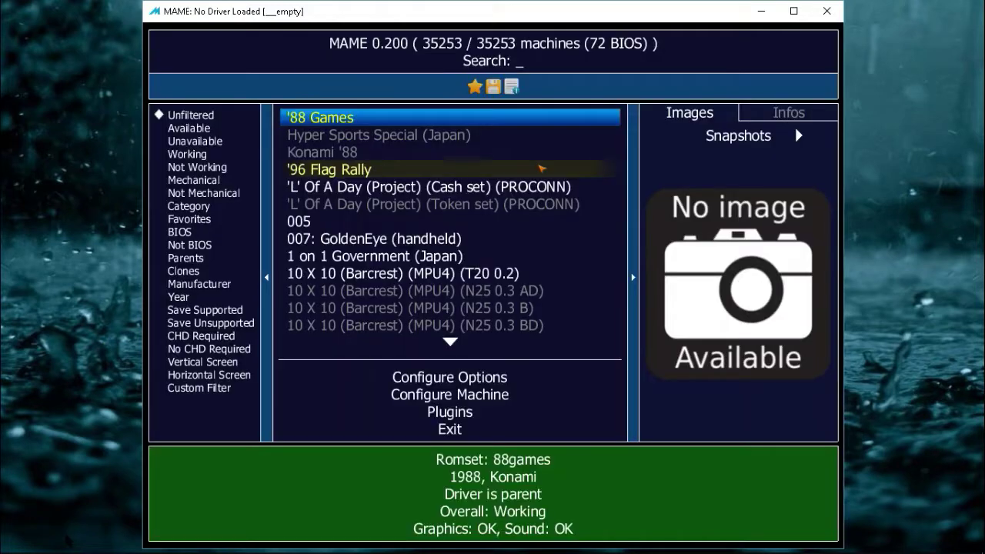
click(822, 10)
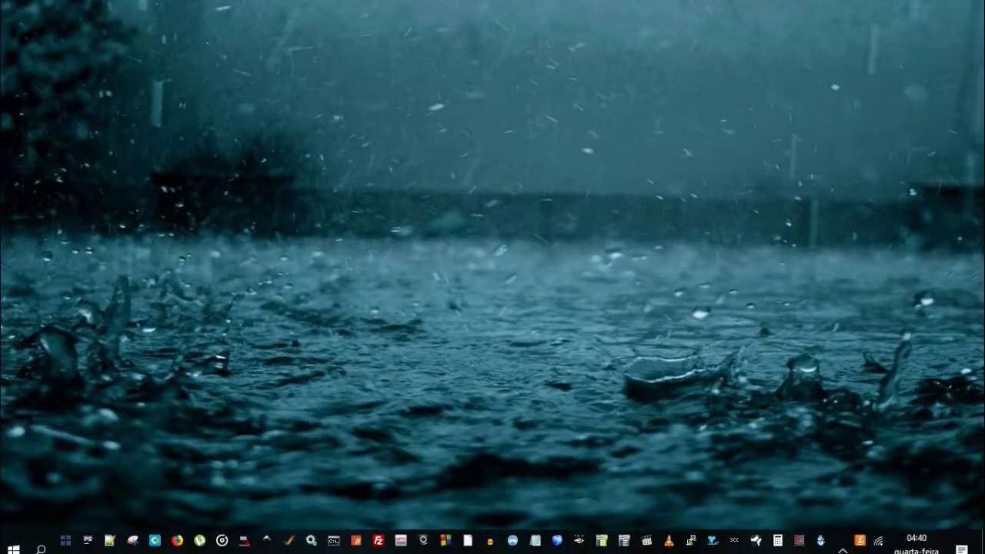
Step: Switch to the MAME 200 folder in File Explorer and open mame.ini in Notepad
click(285, 543)
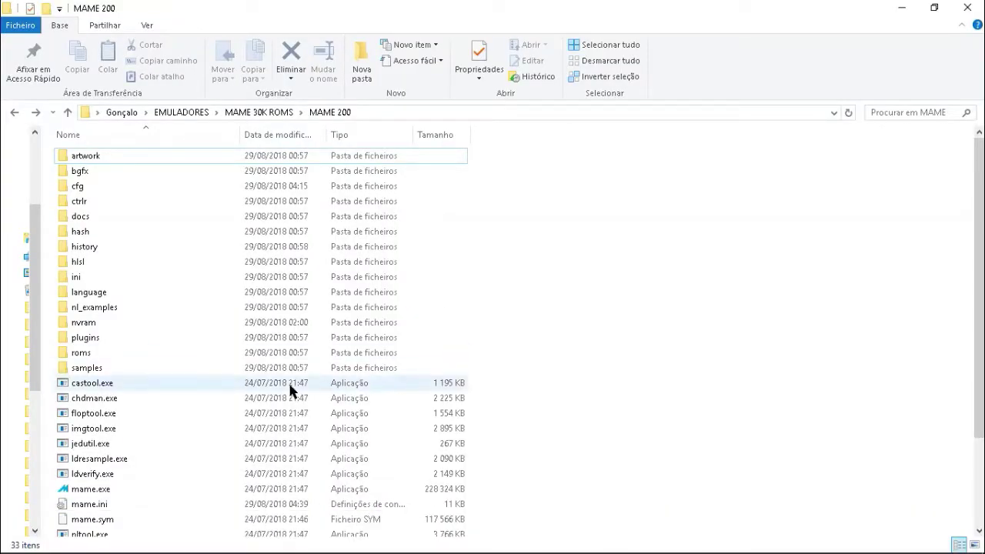
right_click(87, 509)
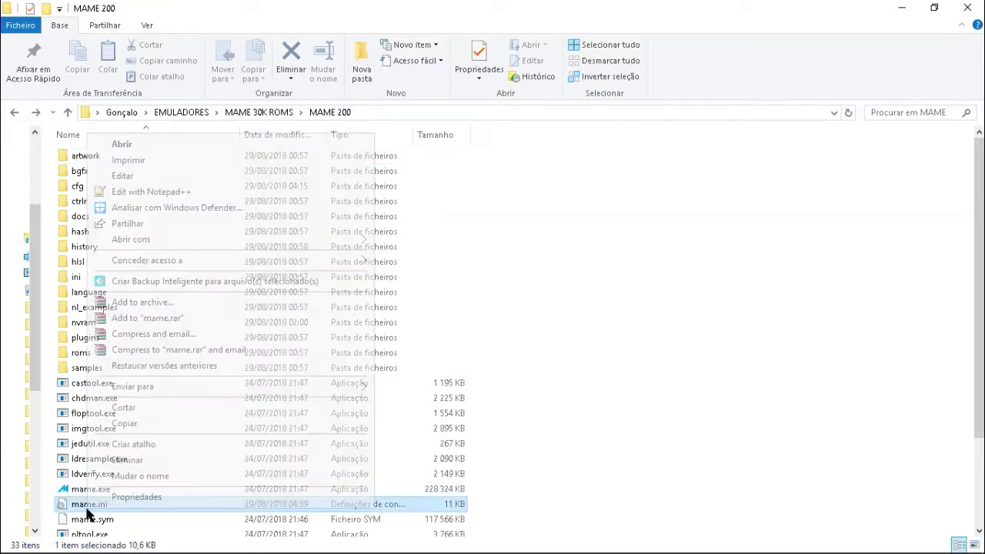
click(309, 181)
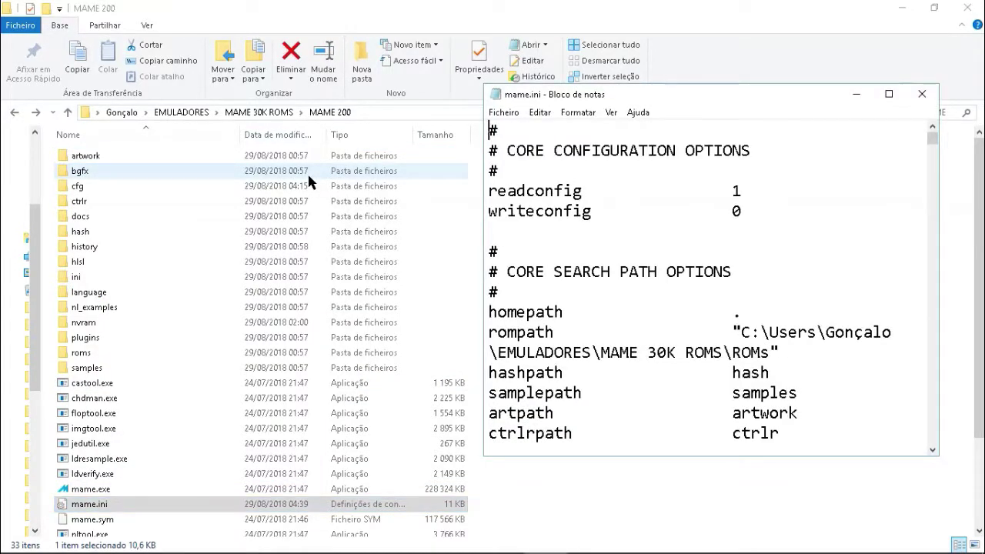
Step: Find the filter option in mame.ini, set it to 0, and save and close the file
key(ctrl+f)
text(filter)
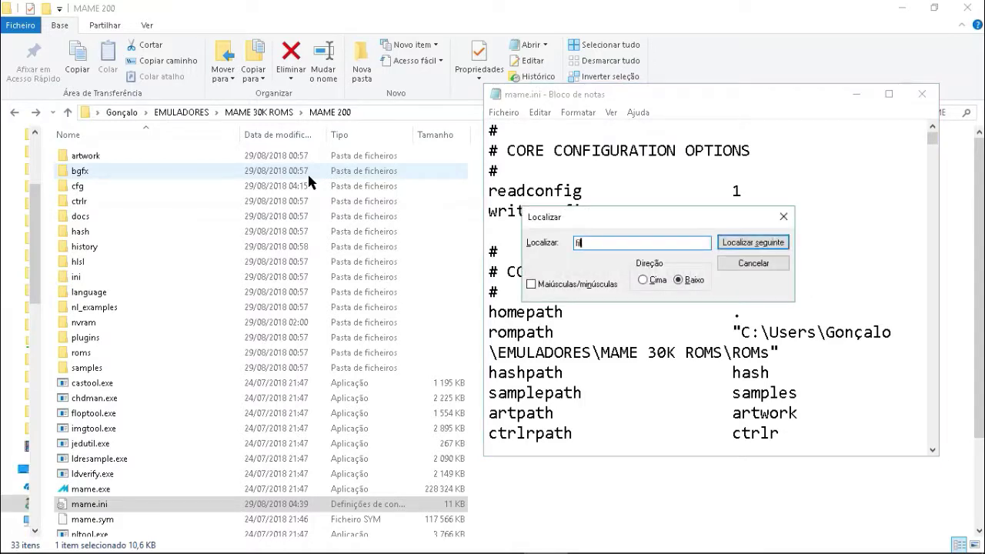
key(Return)
key(Escape)
key(End)
key(BackSpace)
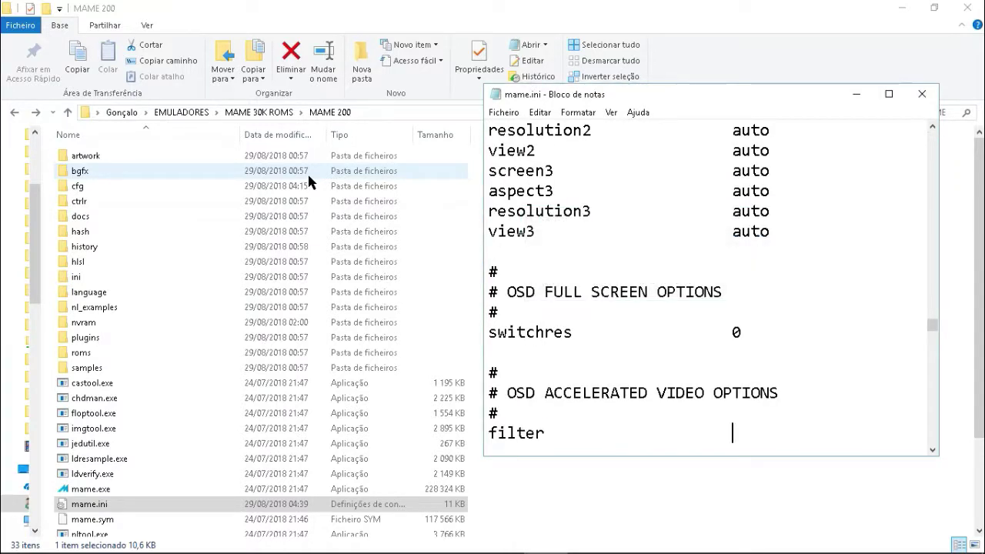
text(0)
key(ctrl+s)
key(alt+F4)
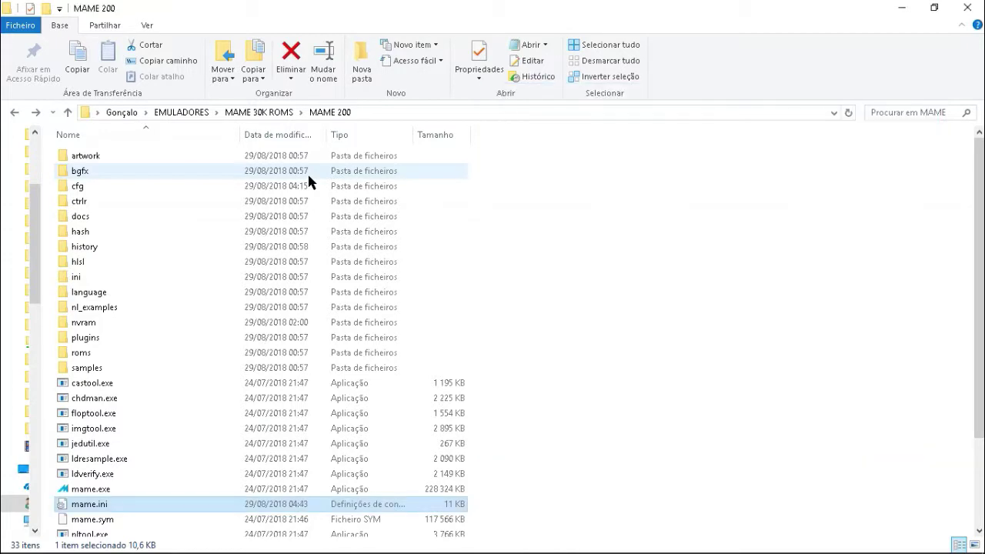
Step: Relaunch mame.exe, search for "liquid k" and start Liquid Kids (World)
key(Up)
key(Return)
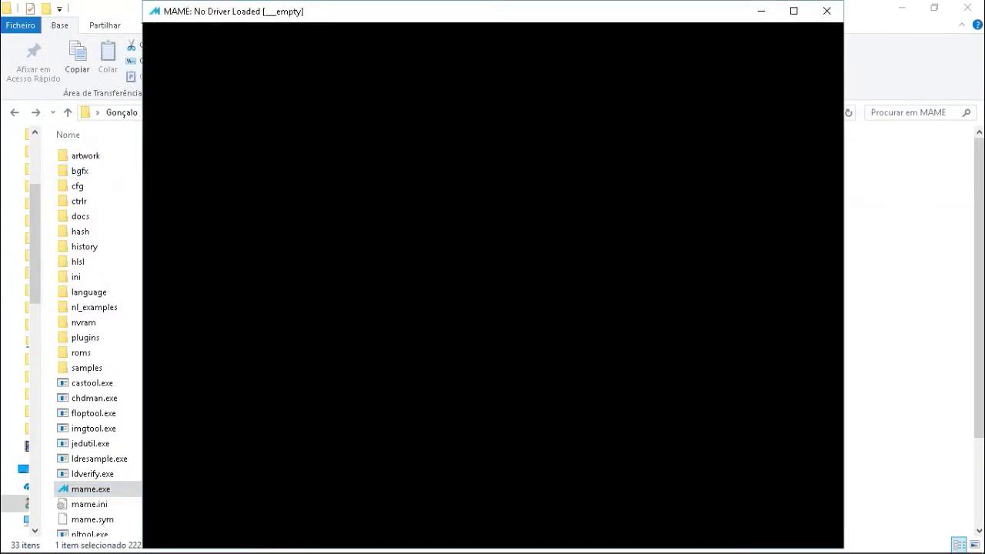
text(li)
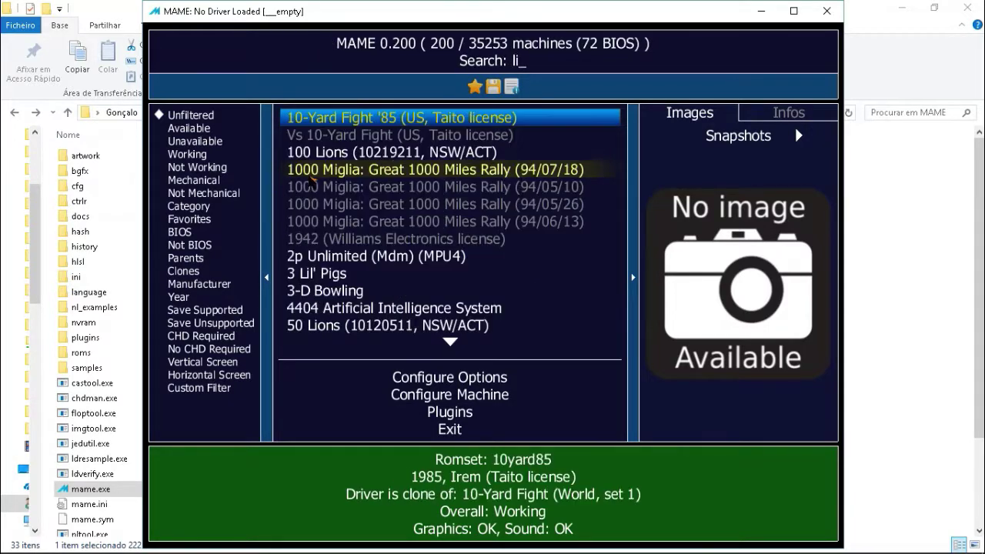
text(quid k)
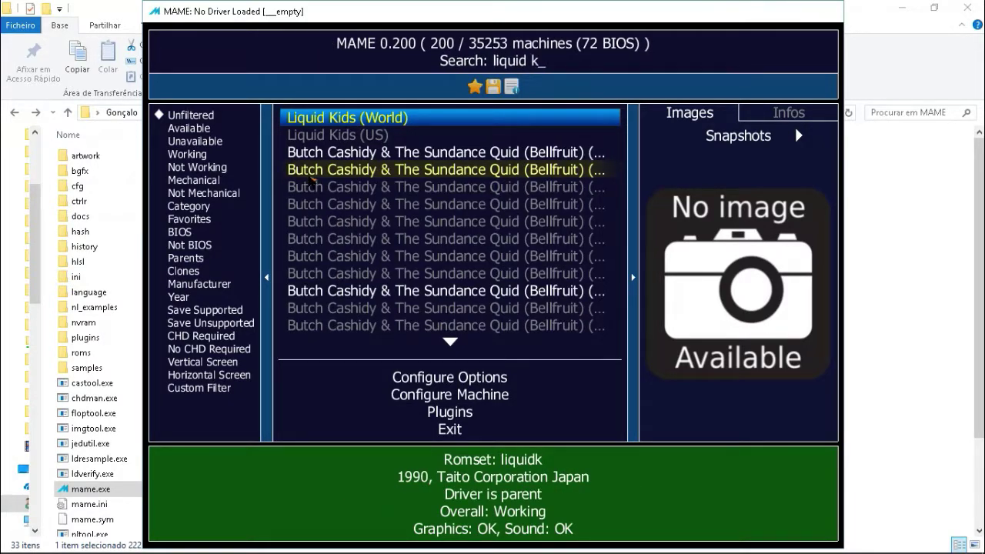
key(Return)
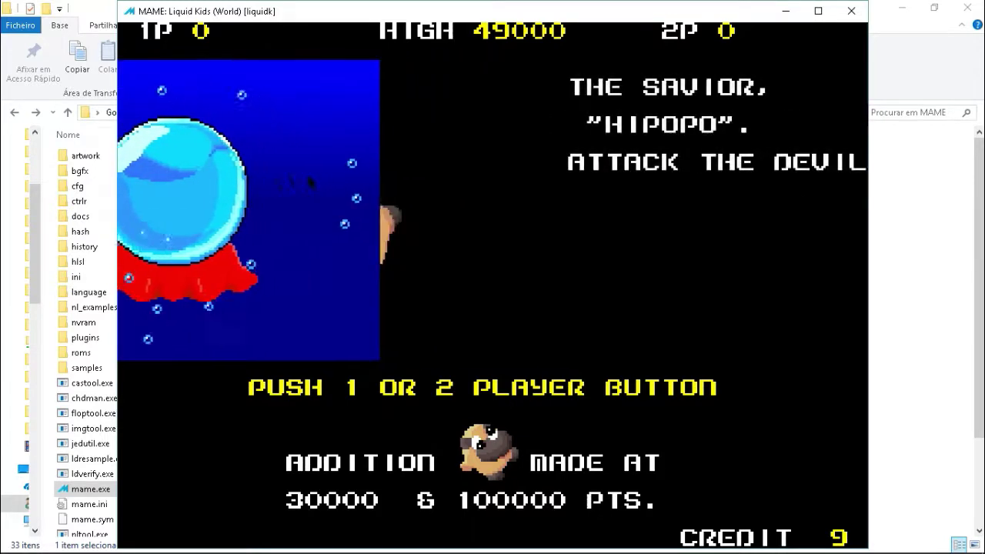
Step: Open the Video Options of the running game and select the Cocktail view
key(Tab)
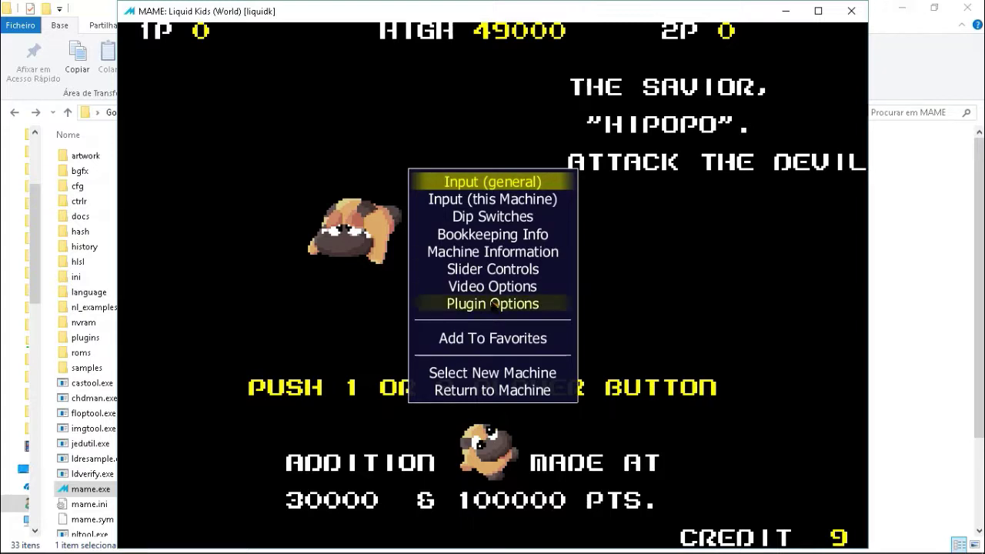
key(Down)
key(Down)
key(Down)
key(Down)
key(Down)
key(Down)
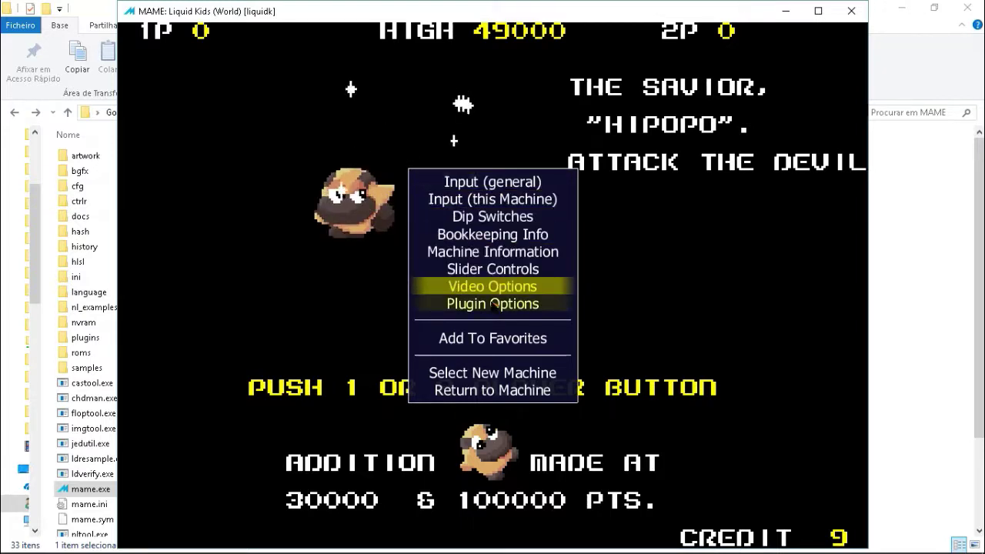
key(Return)
key(Down)
key(Return)
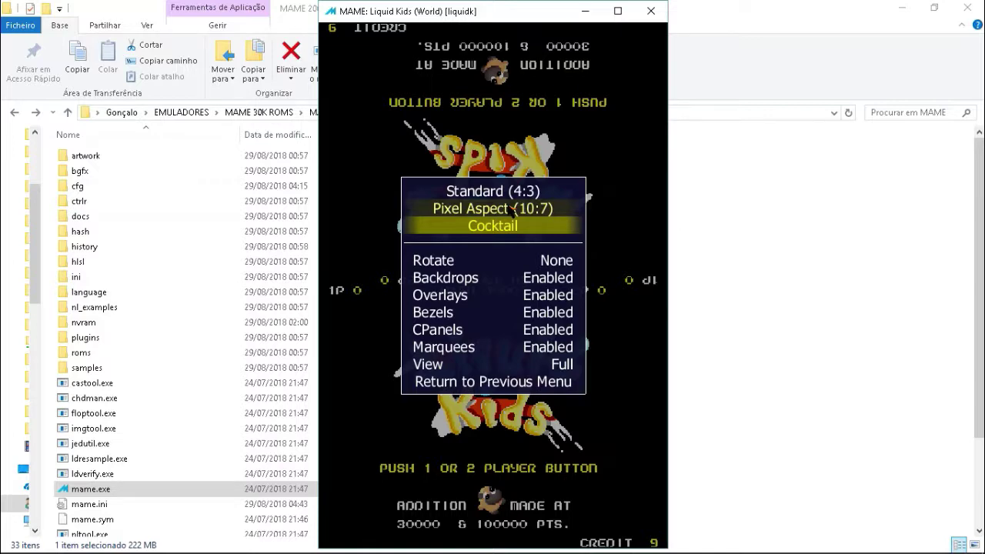
Step: Switch the game to the Standard (4:3) view and minimize the File Explorer window behind it
key(Up)
key(Up)
key(Return)
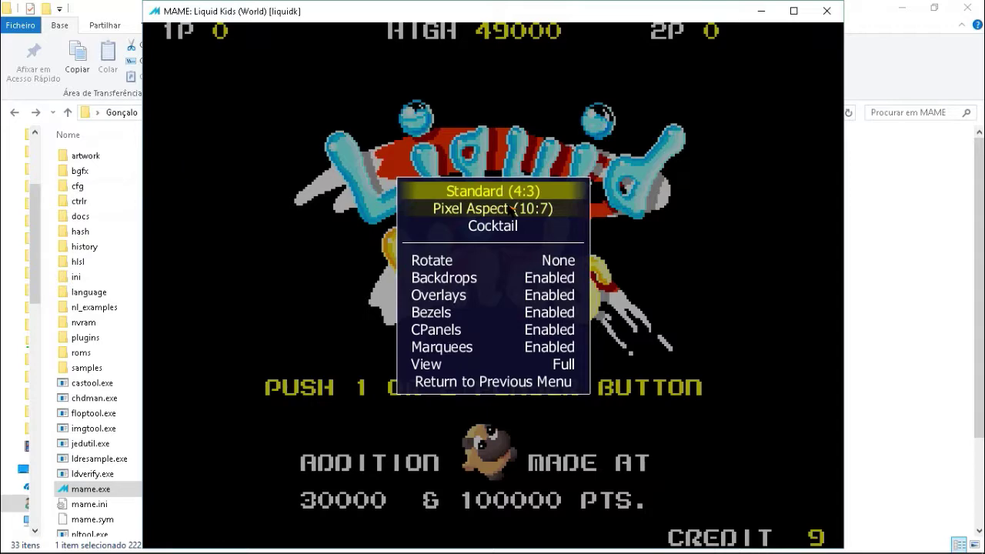
key(alt+F4)
click(901, 8)
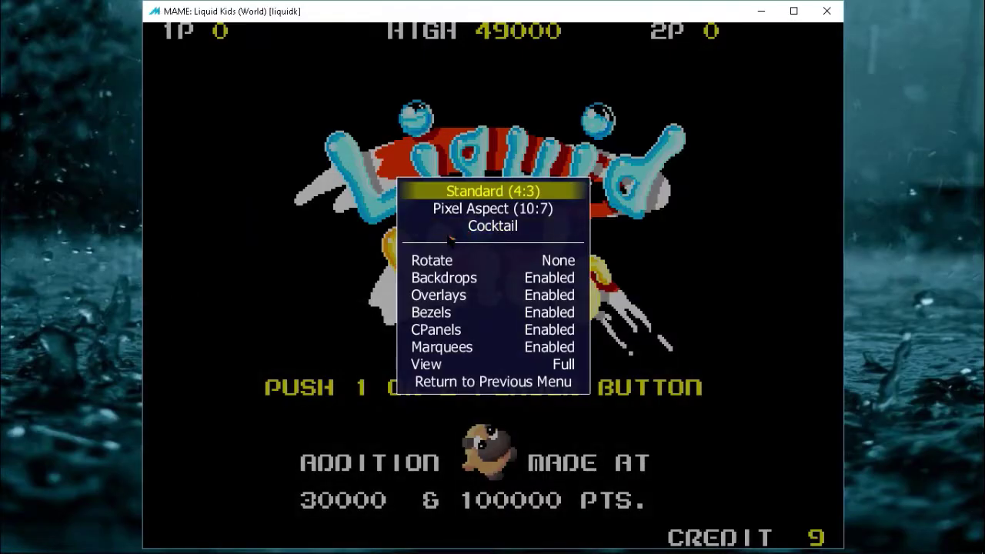
Step: Set the game's view to Pixel Aspect (10:7), leave the Video Options and exit Liquid Kids to the machine list
key(Down)
key(Return)
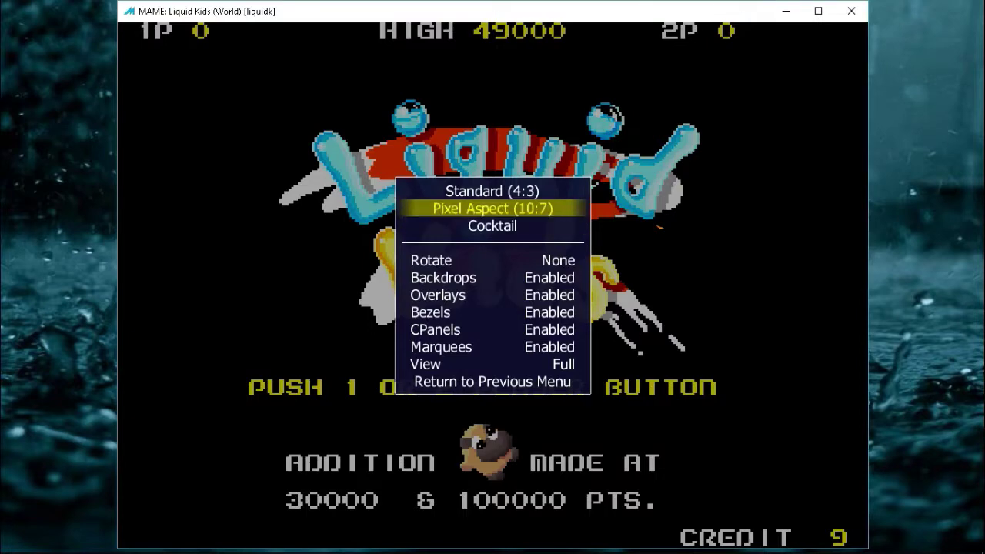
key(Up)
key(Up)
key(Return)
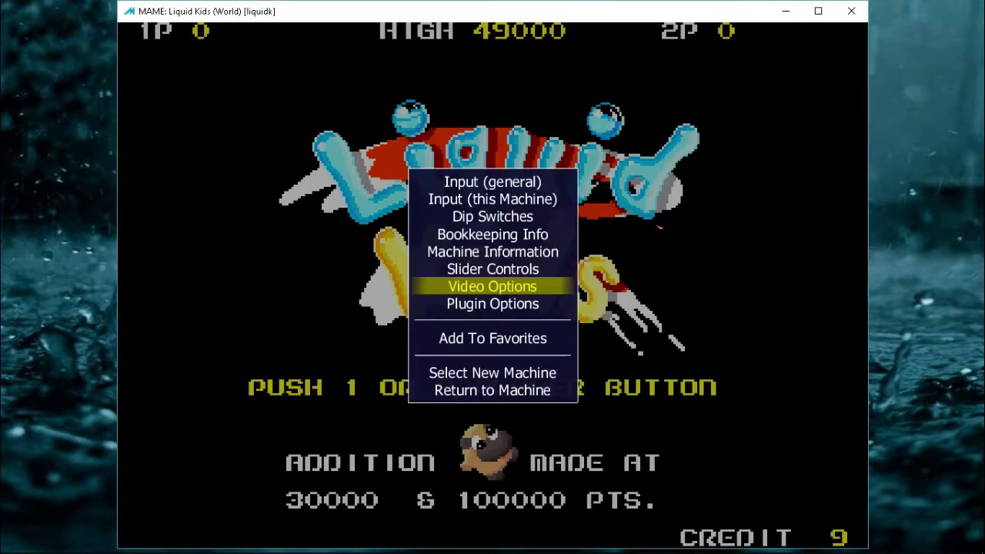
key(Escape)
key(Escape)
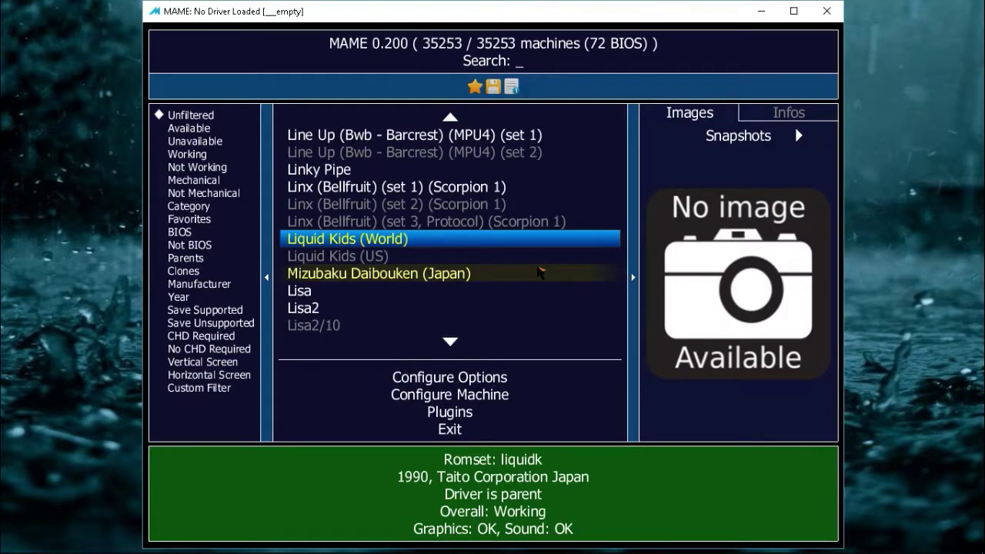
Step: Search the machine list for "mortal" and launch Mortal Kombat (rev 5.0 T-Unit 03/19/93)
text(mortal)
key(Down)
key(Up)
key(Down)
key(Escape)
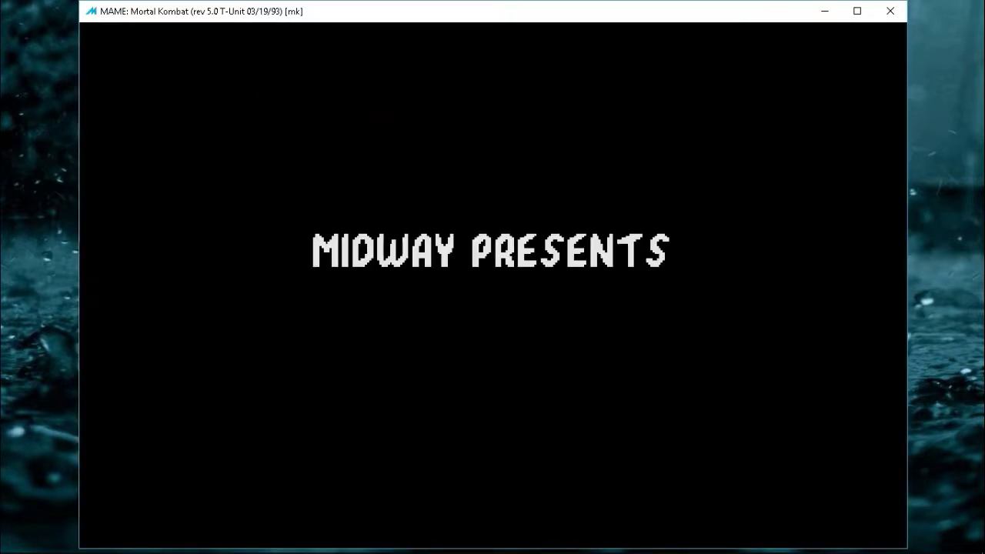
Step: Open the Video Options of the running Mortal Kombat game and select the Standard (4:3) view
key(Tab)
key(Down)
key(Down)
key(Down)
key(Down)
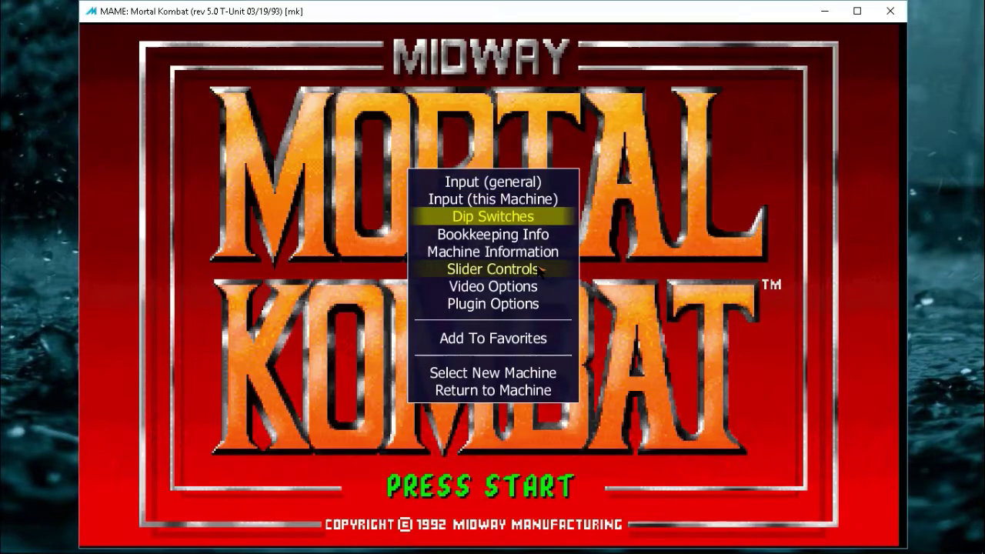
key(Down)
key(Down)
key(Return)
key(Down)
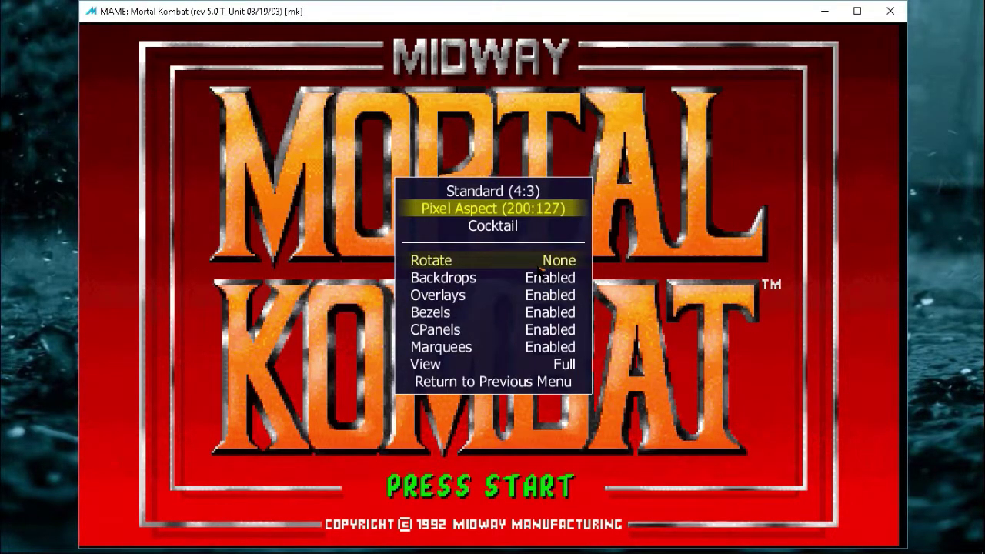
key(Up)
key(Return)
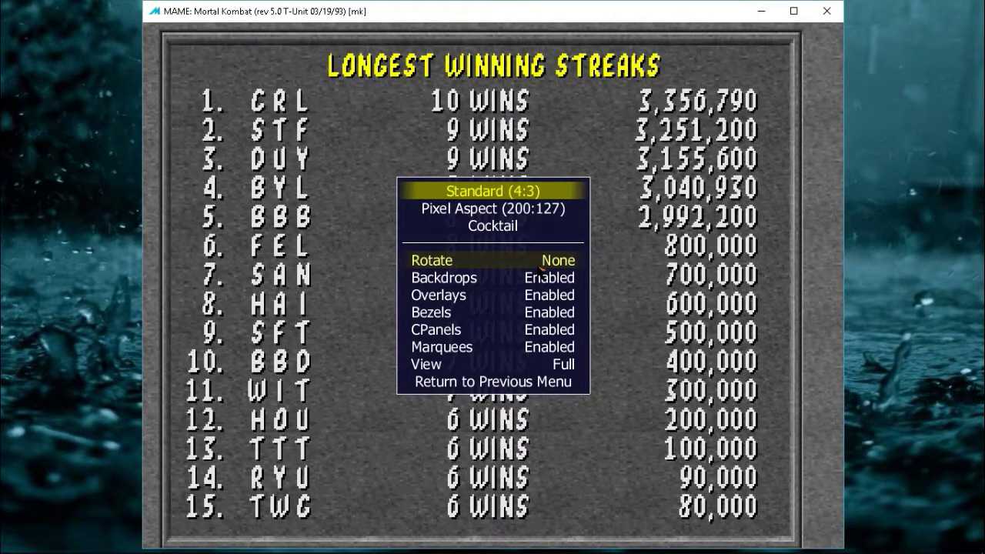
Step: Switch Mortal Kombat back to the Pixel Aspect (200:127) view and exit both the game and MAME
key(Down)
key(Return)
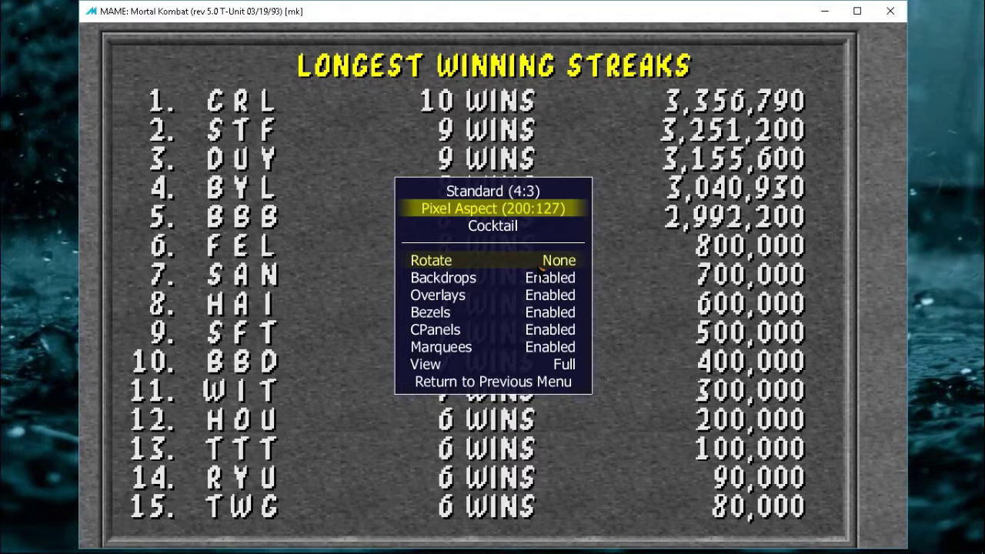
key(Escape)
key(Escape)
key(Escape)
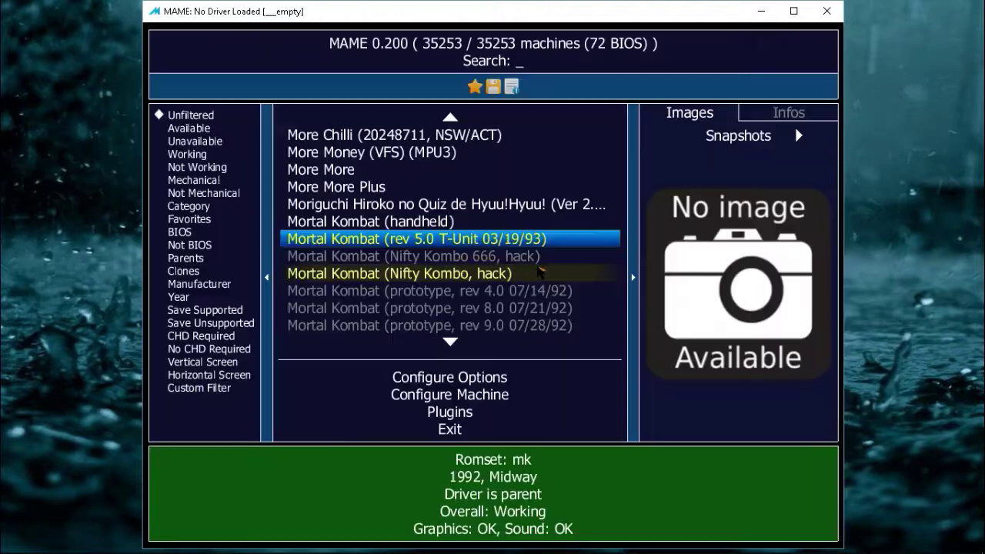
key(Escape)
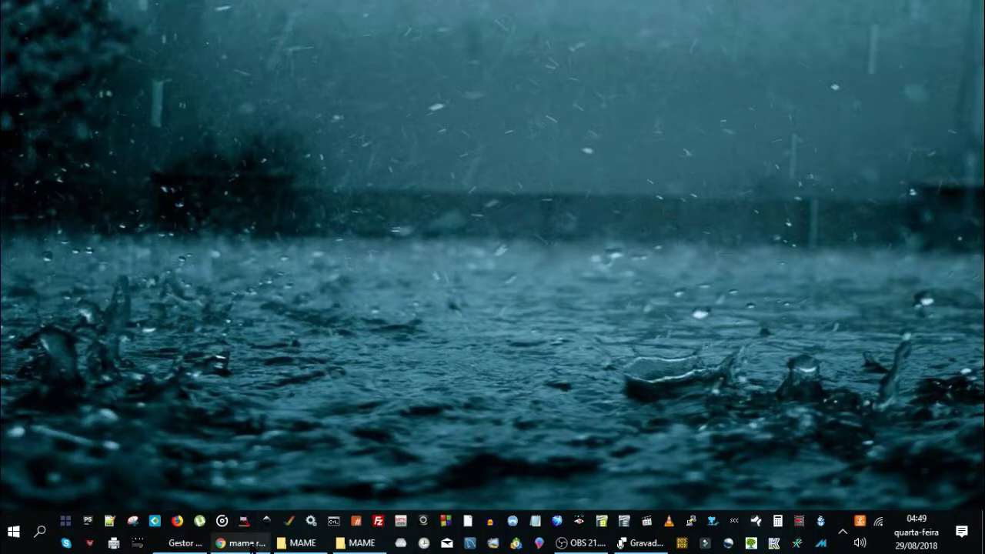
Step: Bring up the MAME 200 folder and open mame.ini for editing
click(301, 544)
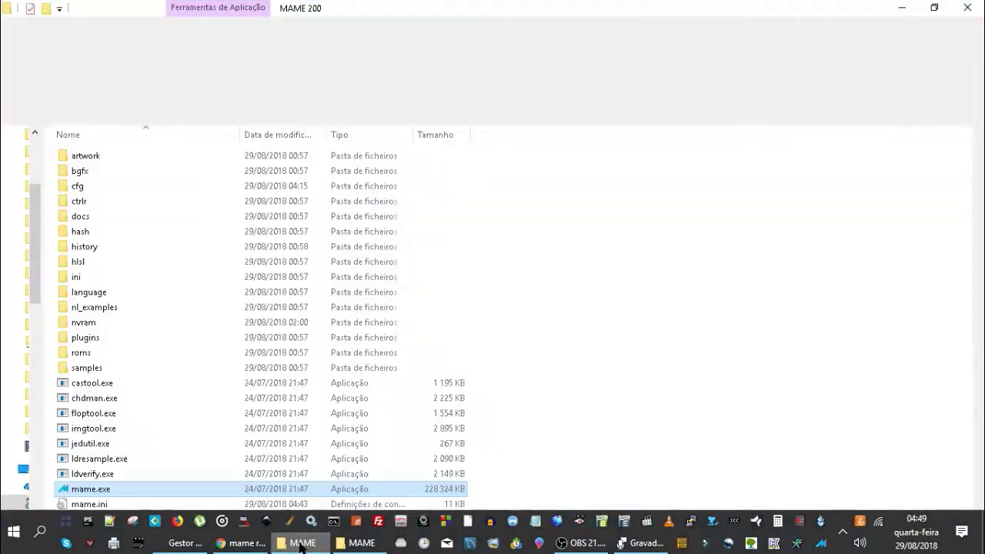
key(Down)
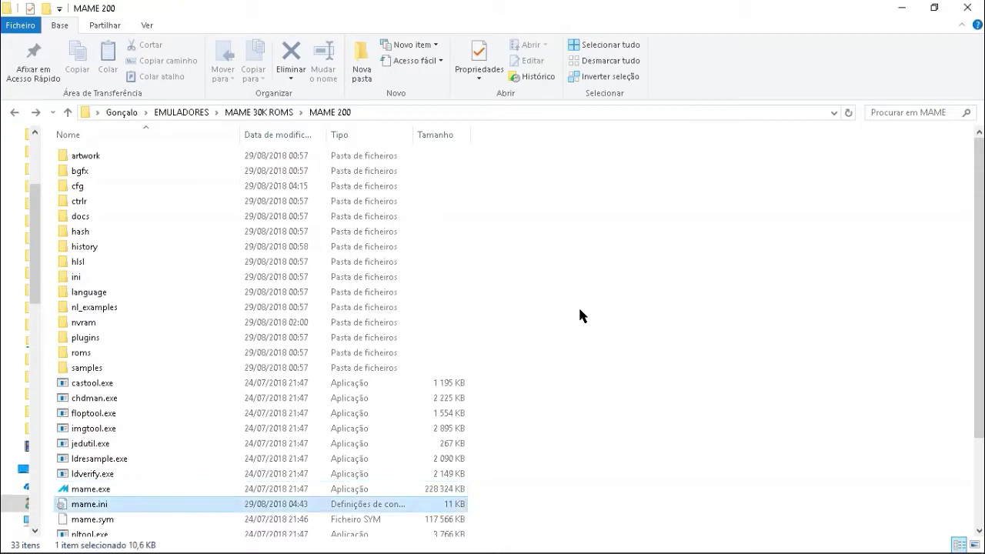
key(Return)
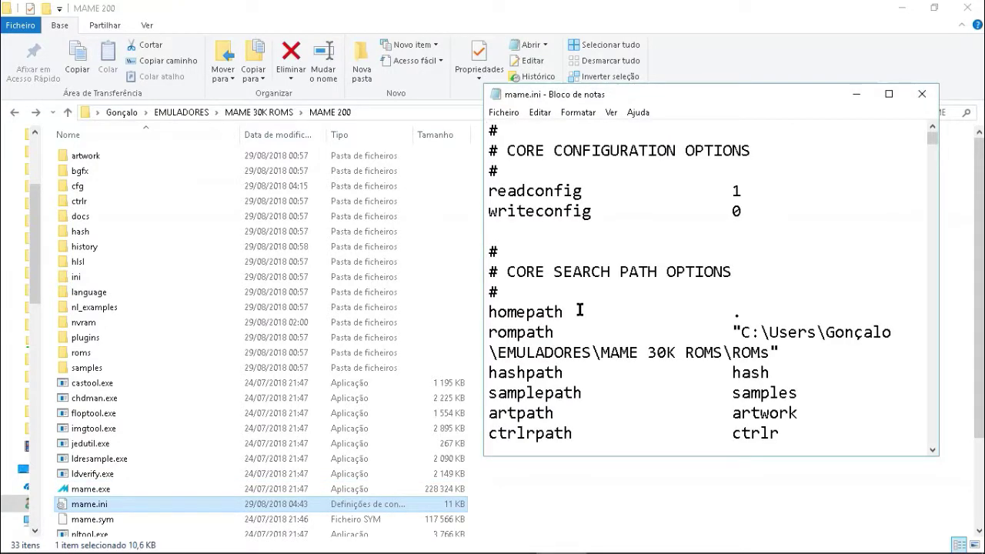
Step: Find the filter option in mame.ini, set it to 1, and save and close the file
key(ctrl+f)
text(filter)
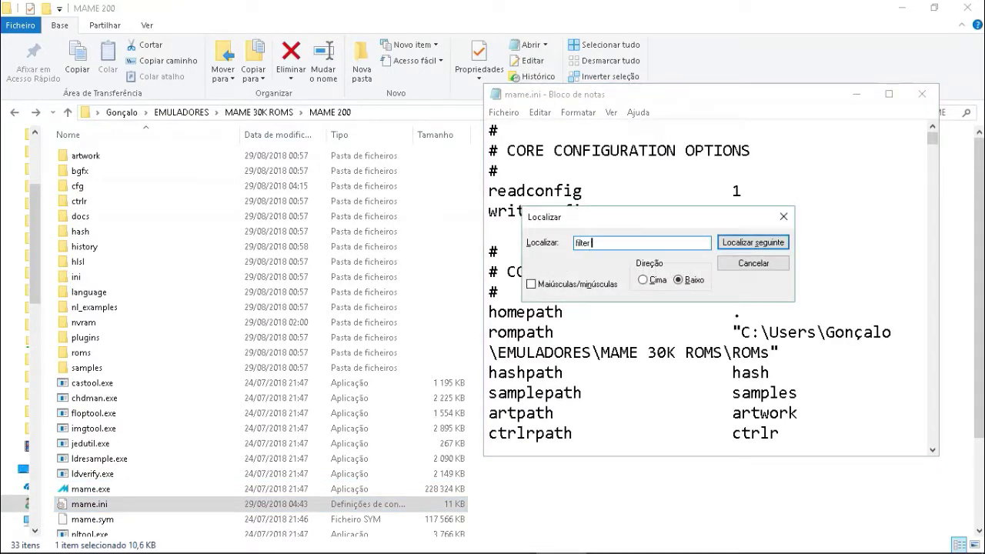
key(Return)
key(Escape)
key(End)
key(BackSpace)
text(1)
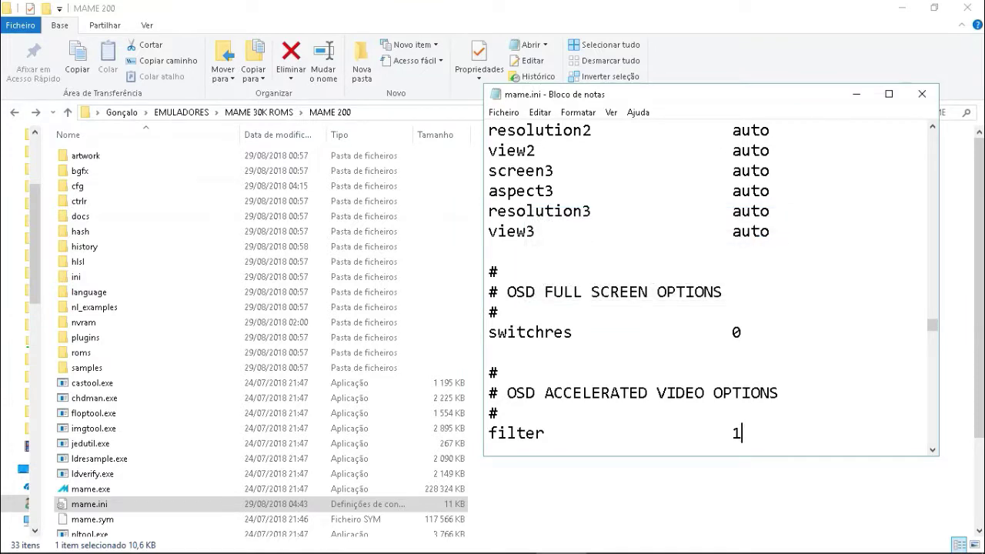
key(ctrl+s)
key(alt+F4)
Step: Run mame.exe, launch Mortal Kombat (rev 5.0 T-Unit 03/19/93), start a one-player game and exit from it
key(Up)
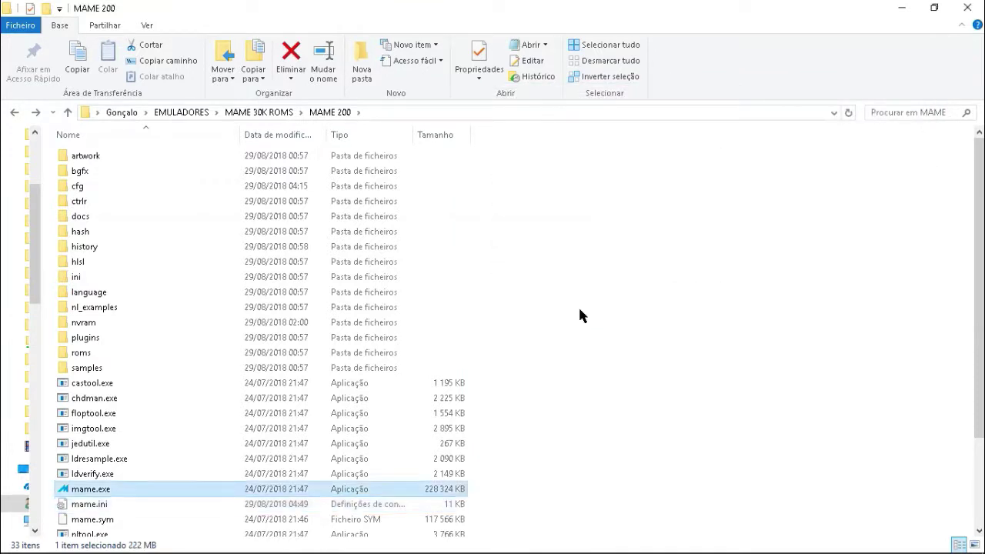
key(Return)
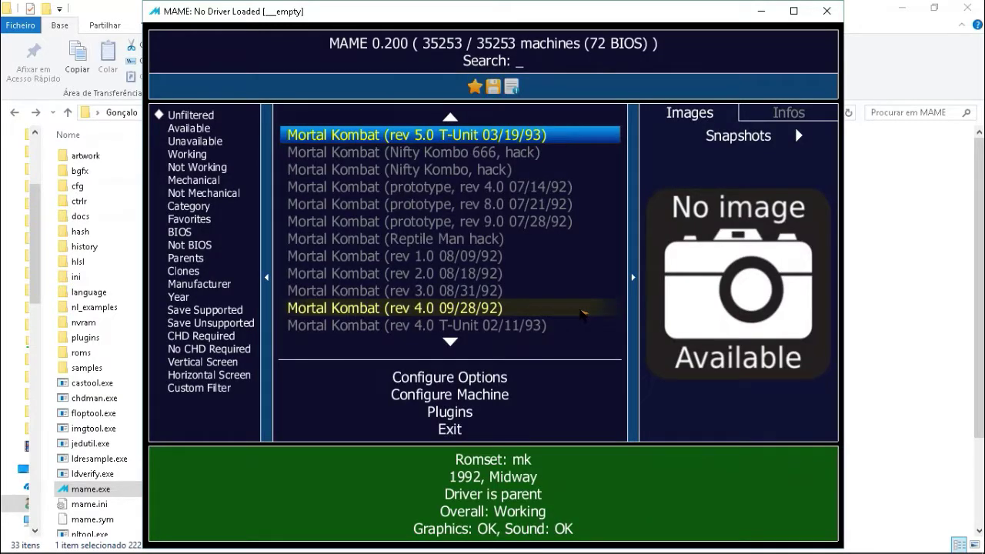
key(Return)
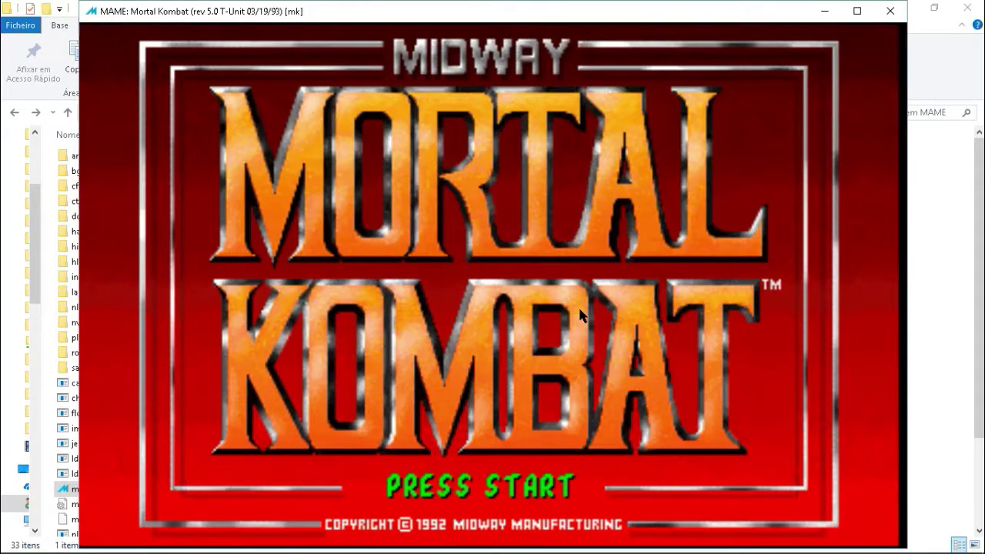
key(1)
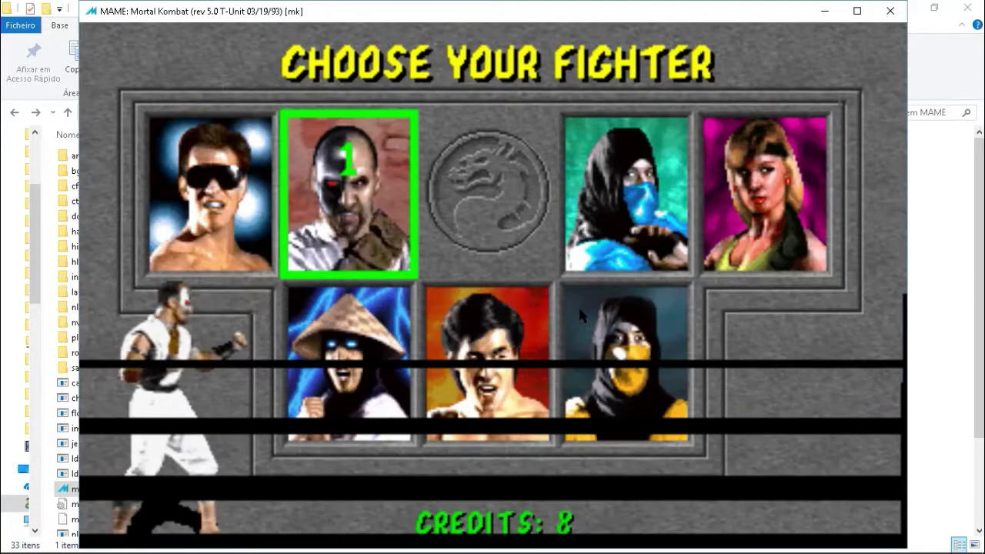
key(Escape)
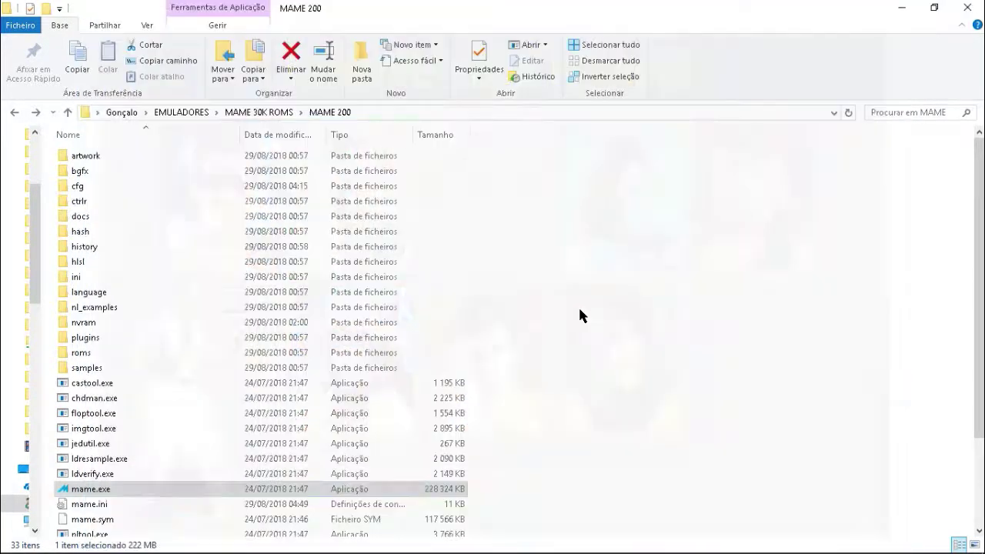
Step: Start MAME again, search the machine list for "liquid" and launch Liquid Kids (World)
key(Return)
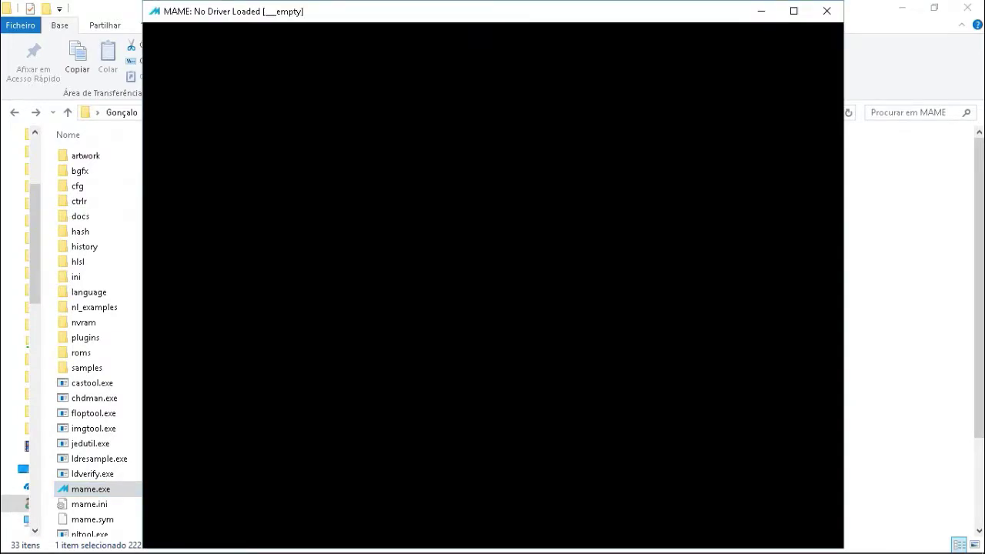
text(liquid)
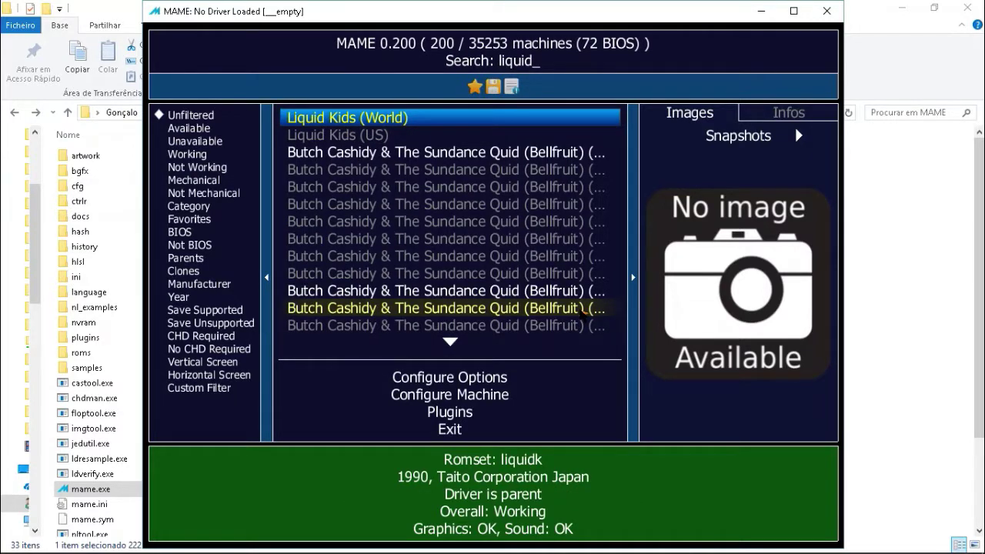
key(Return)
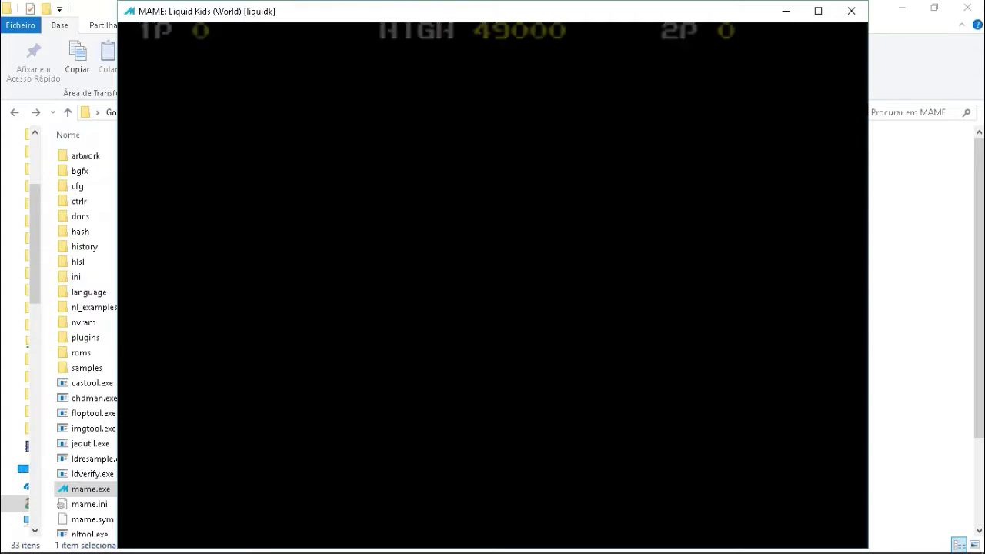
Step: Insert four credits in Liquid Kids, start a one-player game, and exit back to the MAME 200 folder
key(5)
key(5)
key(5)
key(5)
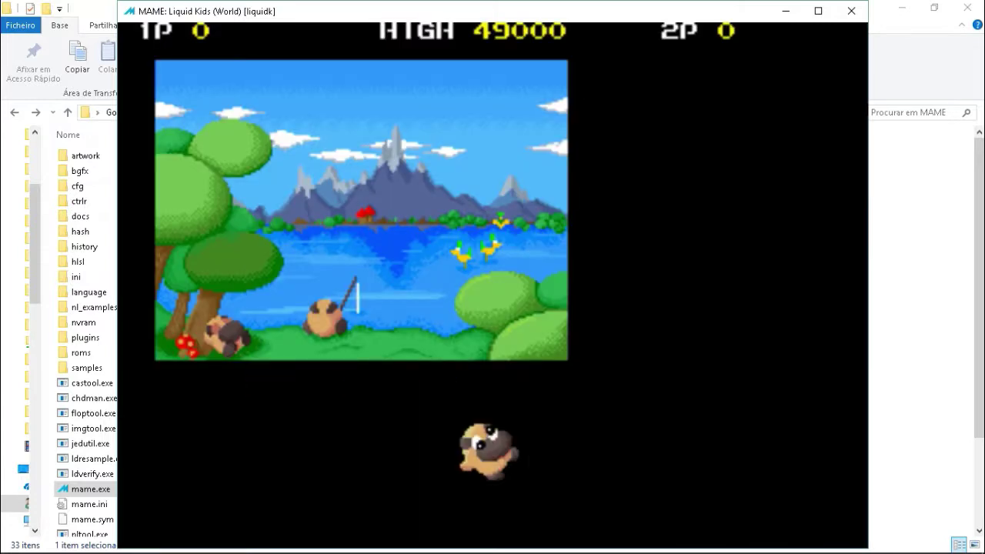
key(1)
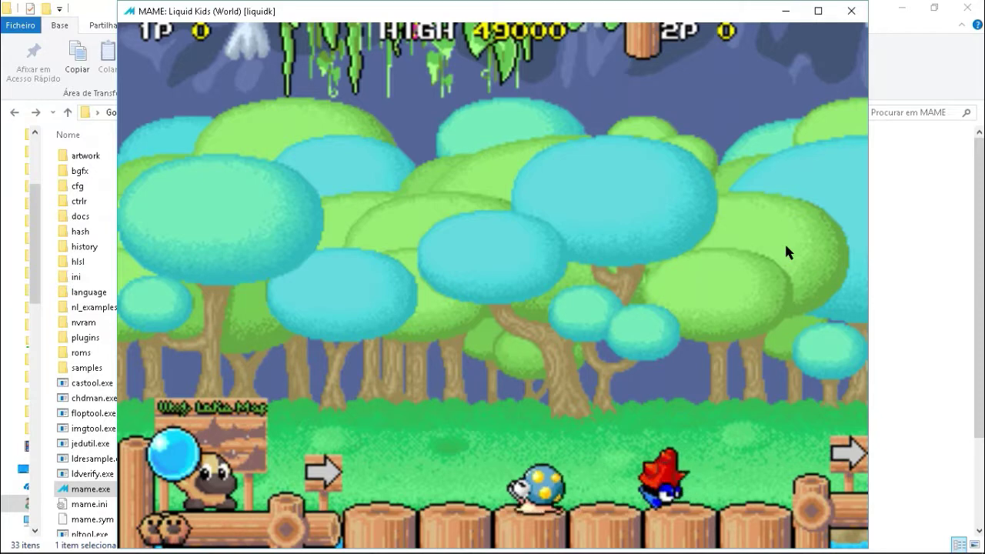
key(Escape)
key(Return)
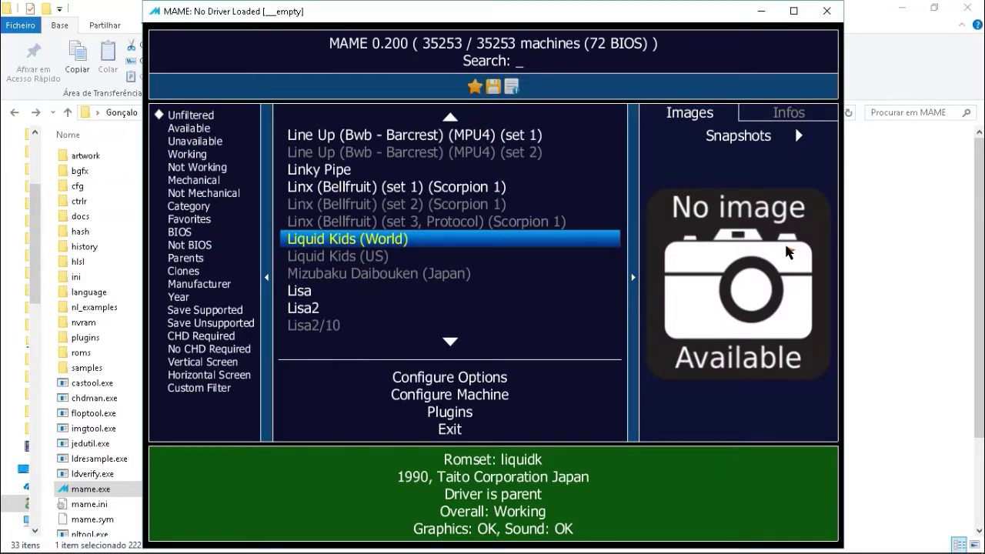
key(Escape)
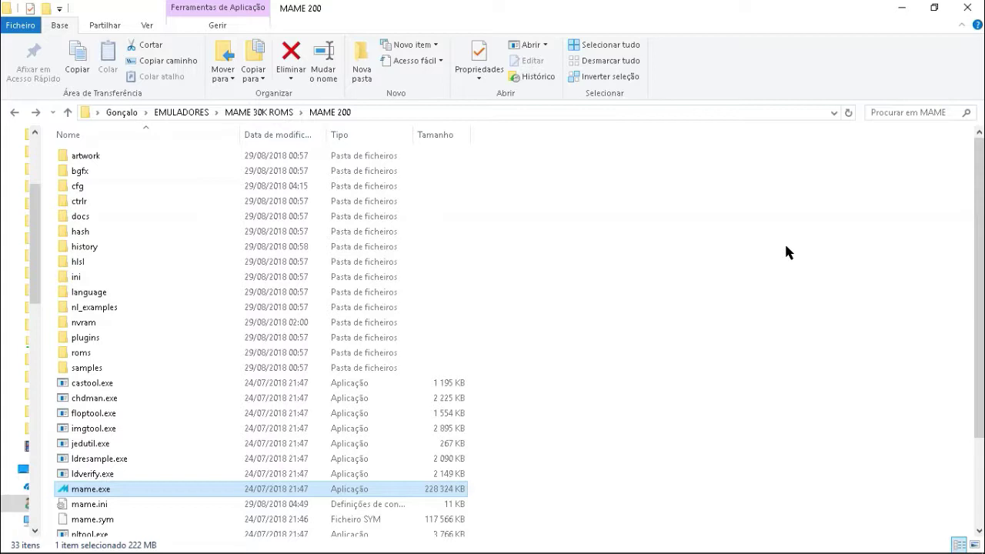
Step: Open mame.ini from the MAME 200 folder and find the "effect" option
key(Down)
key(Up)
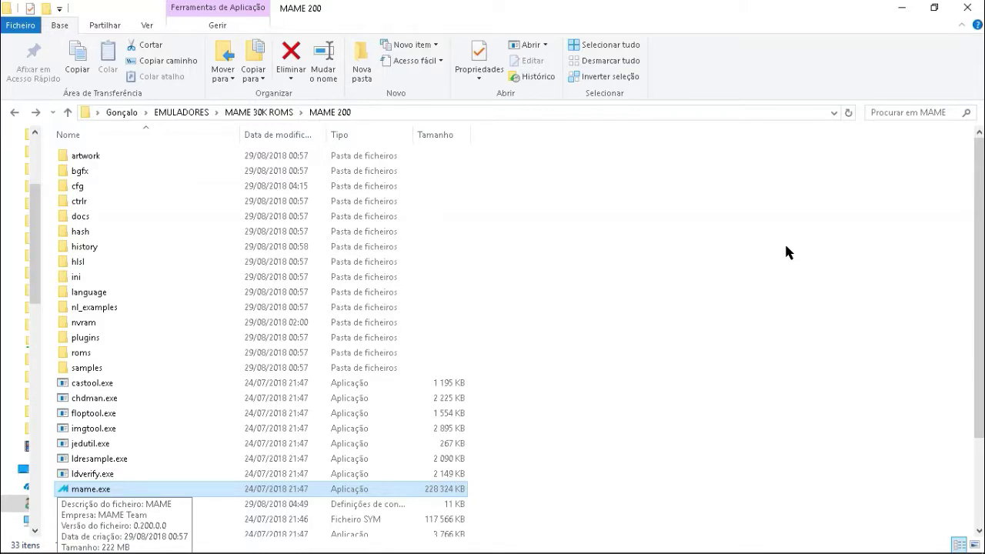
key(Down)
key(Return)
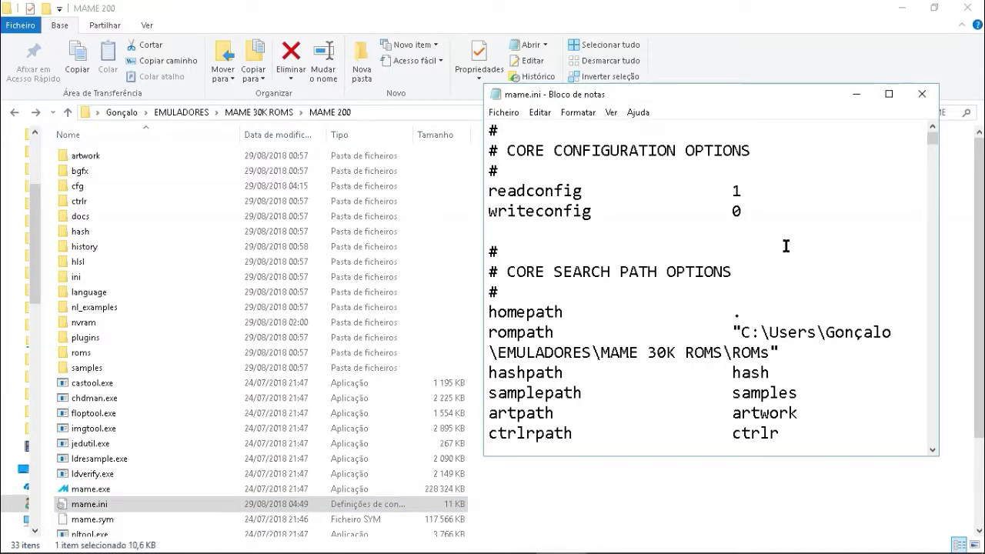
key(ctrl+f)
text(s)
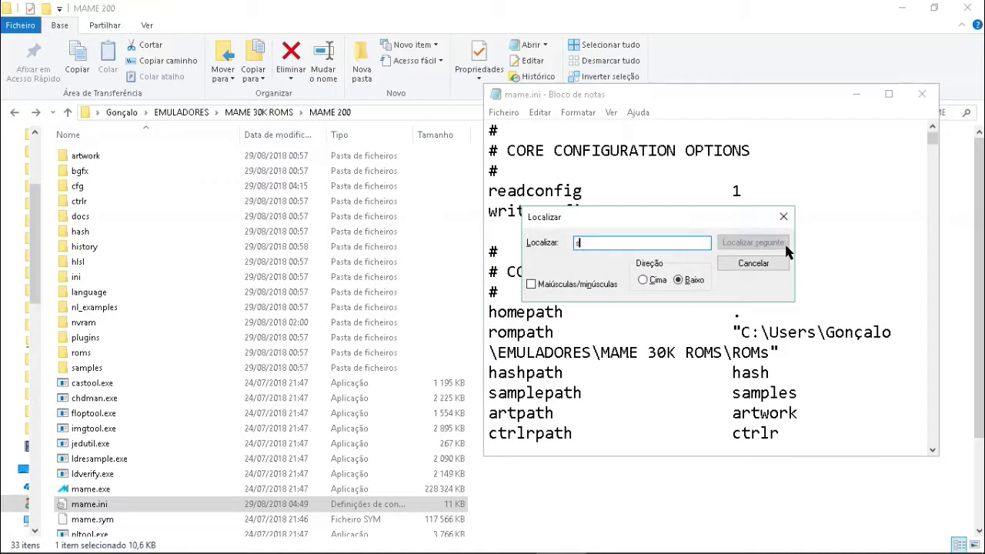
text(ffect)
key(Return)
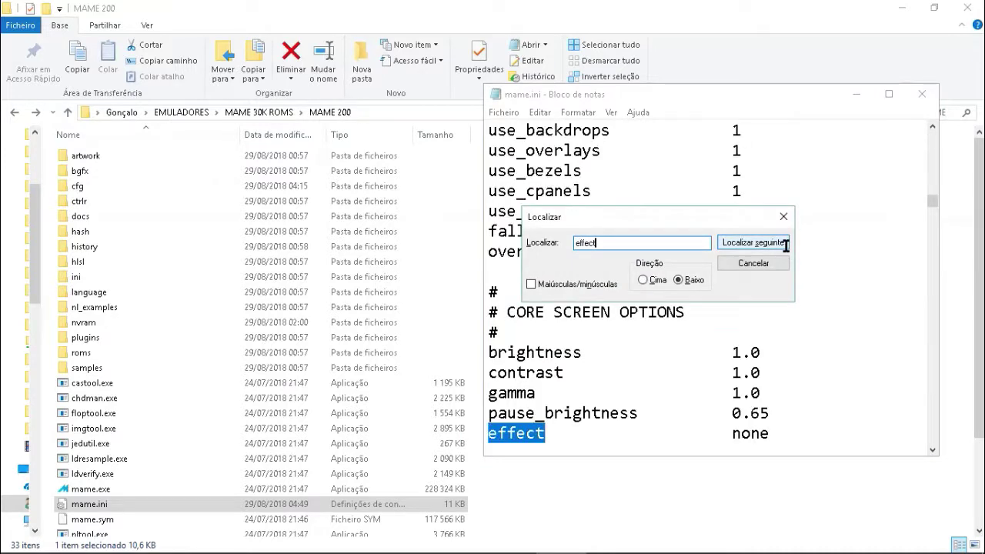
Step: Set the effect option under CORE SCREEN OPTIONS to scanlines
key(Escape)
key(Home)
key(End)
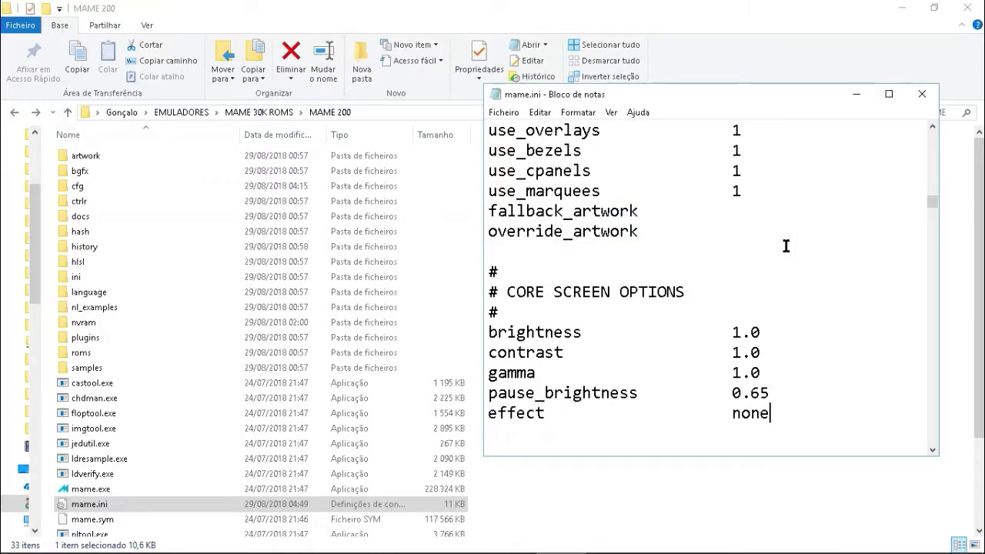
key(BackSpace)
key(BackSpace)
key(BackSpace)
key(BackSpace)
text(scanline)
key(BackSpace)
text(nes)
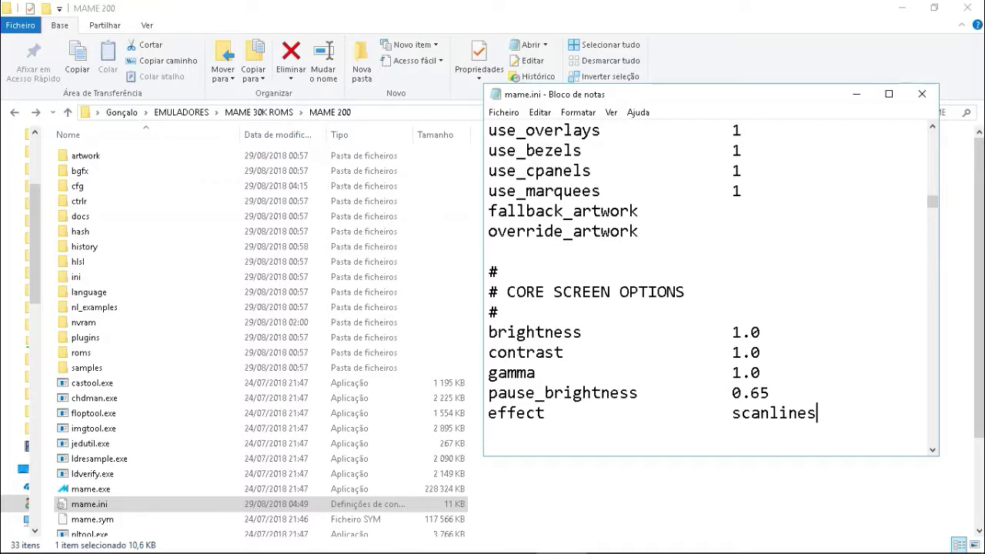
Step: Replace the effect option's value with none and undo that replacement
key(BackSpace)
key(BackSpace)
key(BackSpace)
key(BackSpace)
key(BackSpace)
key(BackSpace)
key(BackSpace)
key(BackSpace)
key(BackSpace)
text(none)
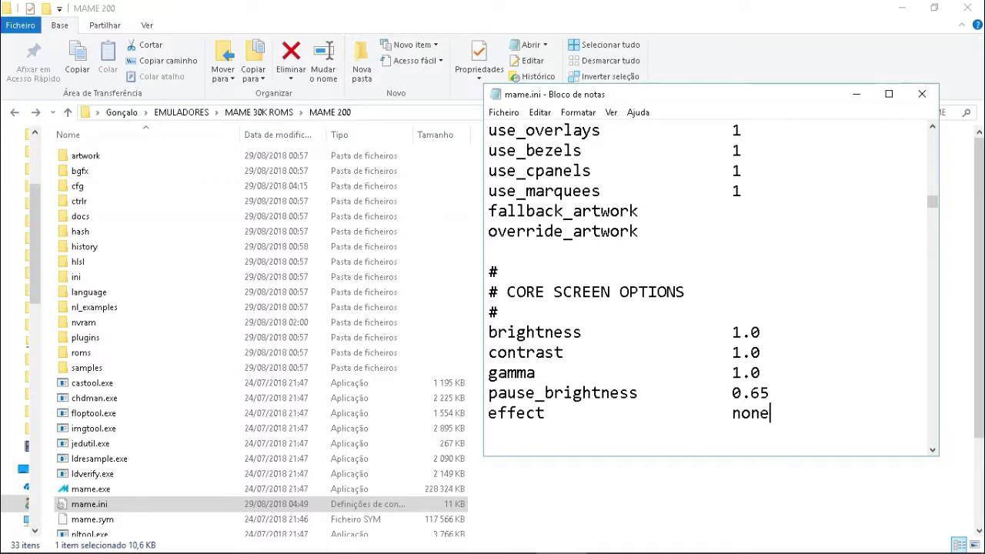
key(ctrl+z)
Step: Save and close mame.ini and start MAME again from mame.exe
key(ctrl+s)
key(alt+F4)
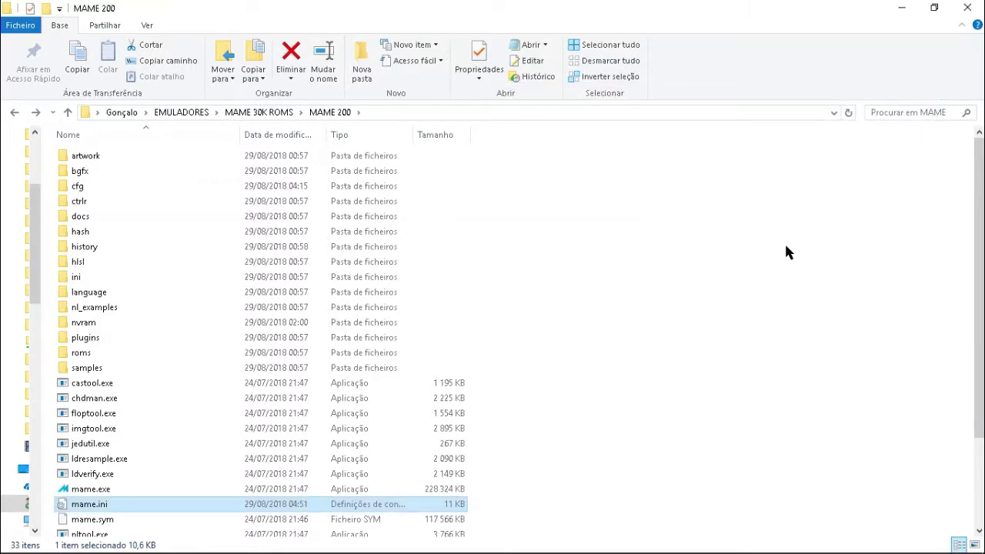
key(Up)
key(Return)
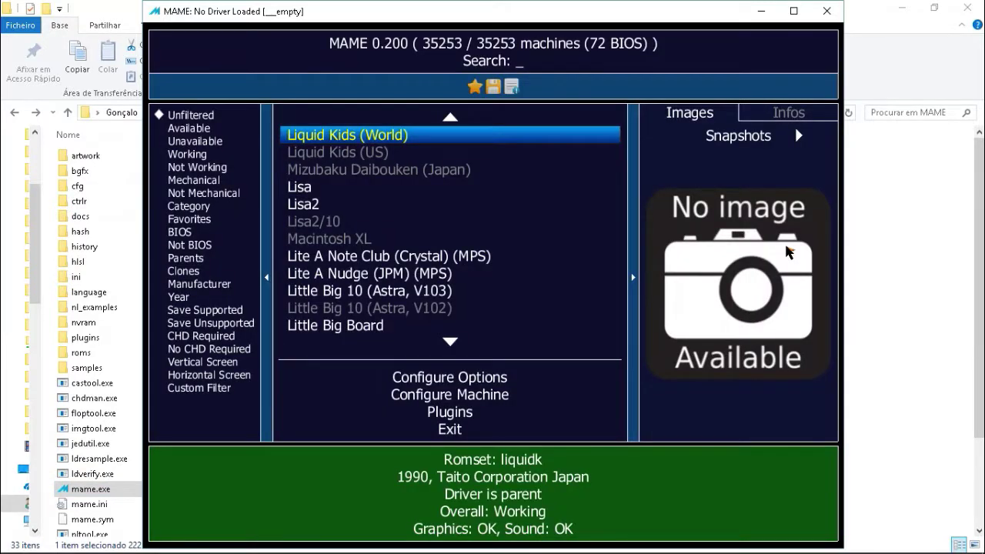
Step: Minimize the File Explorer window behind MAME and launch Liquid Kids (World)
click(902, 8)
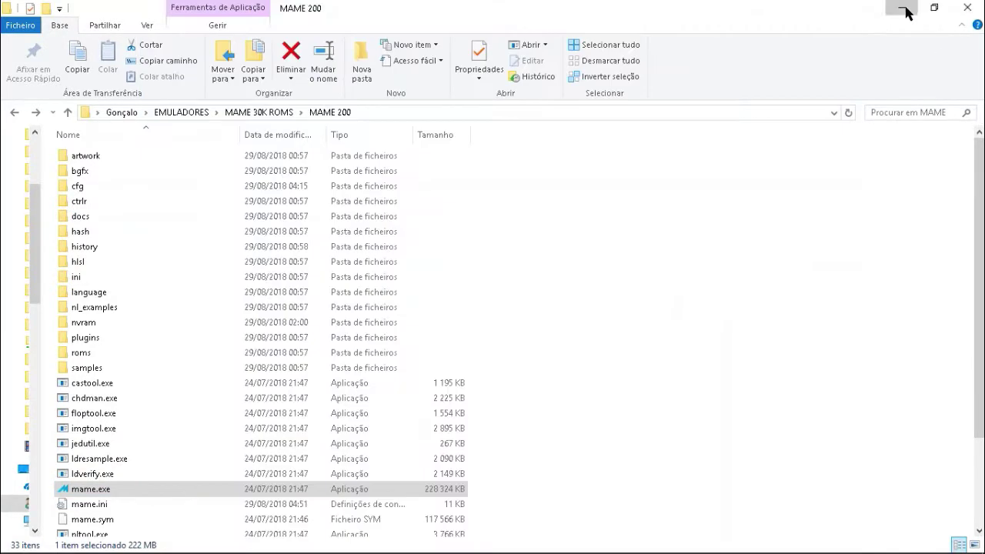
key(Return)
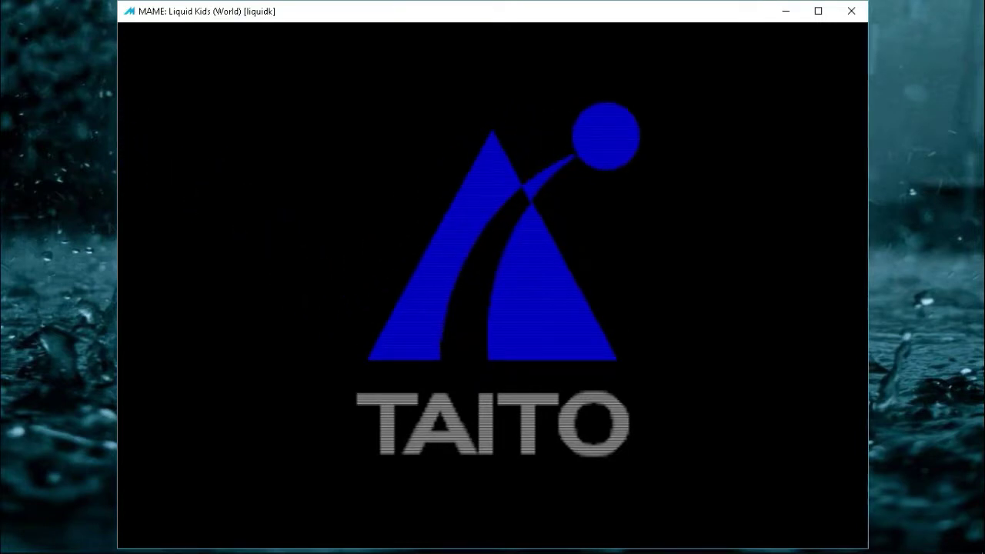
Step: Insert nine credits in the running Liquid Kids game
key(5)
key(5)
key(5)
key(5)
key(5)
key(5)
key(5)
key(5)
key(5)
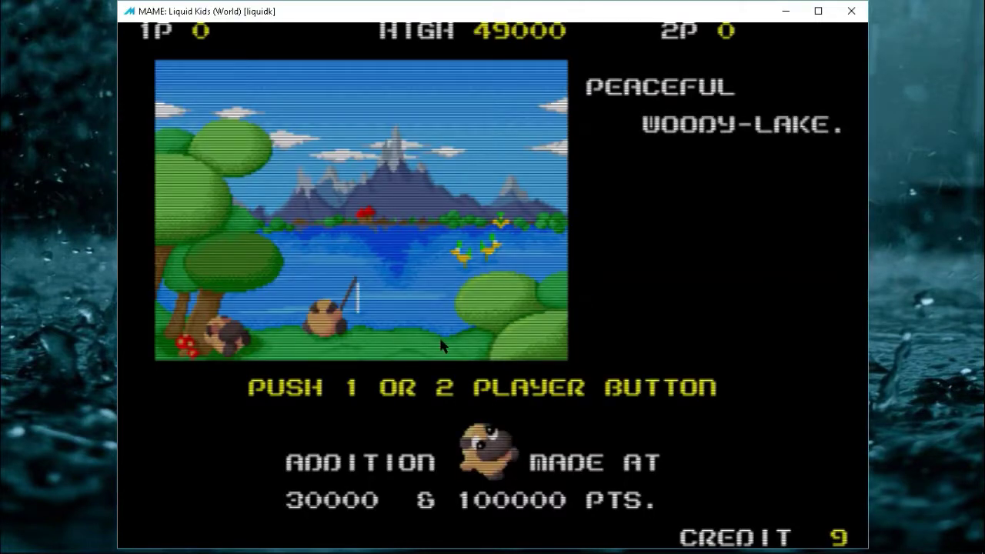